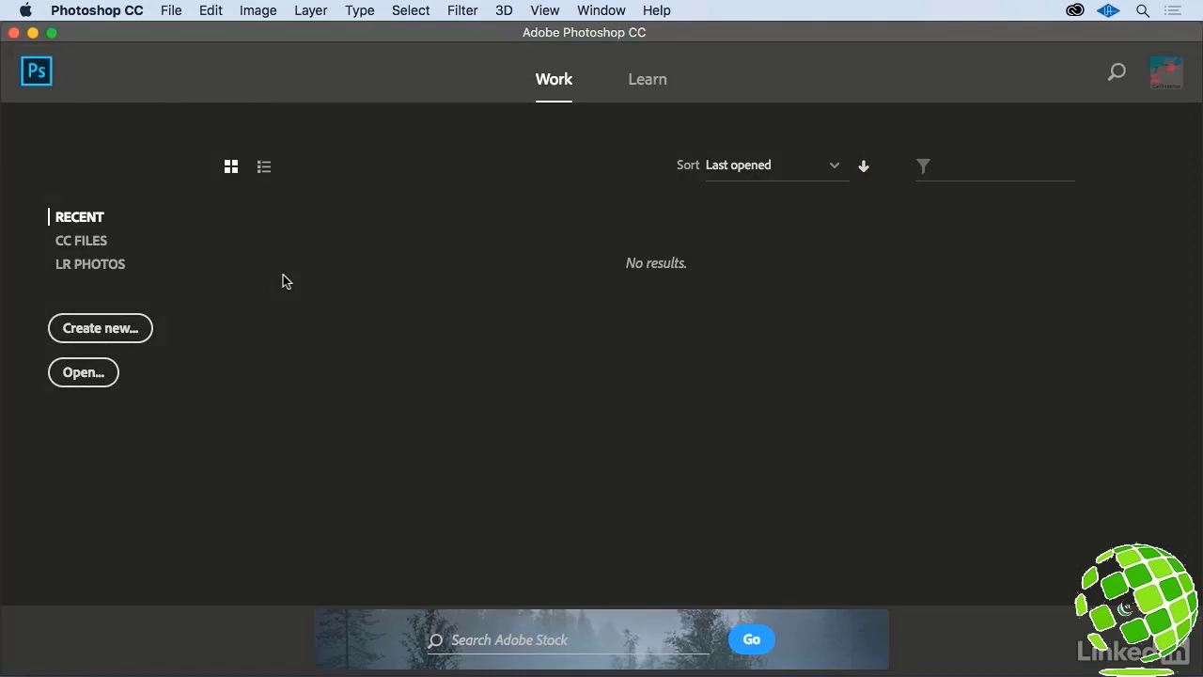
- Open the boatwork photos as an image sequence starting from G0013534.jpg
click(171, 11)
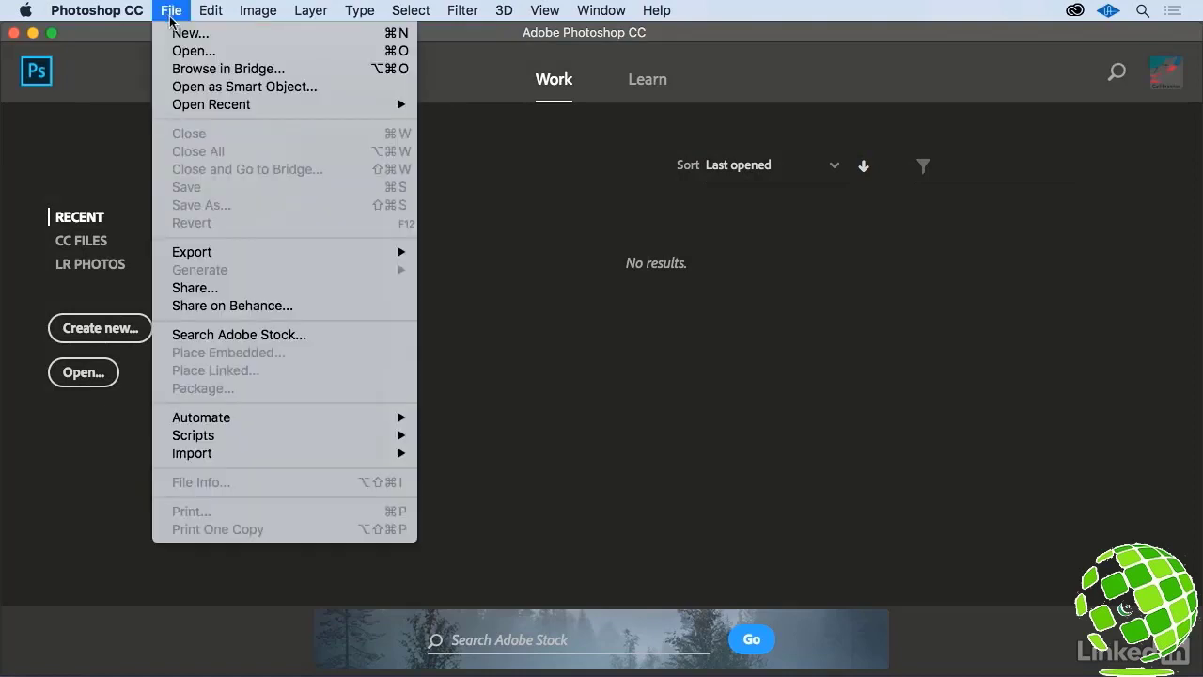
click(192, 51)
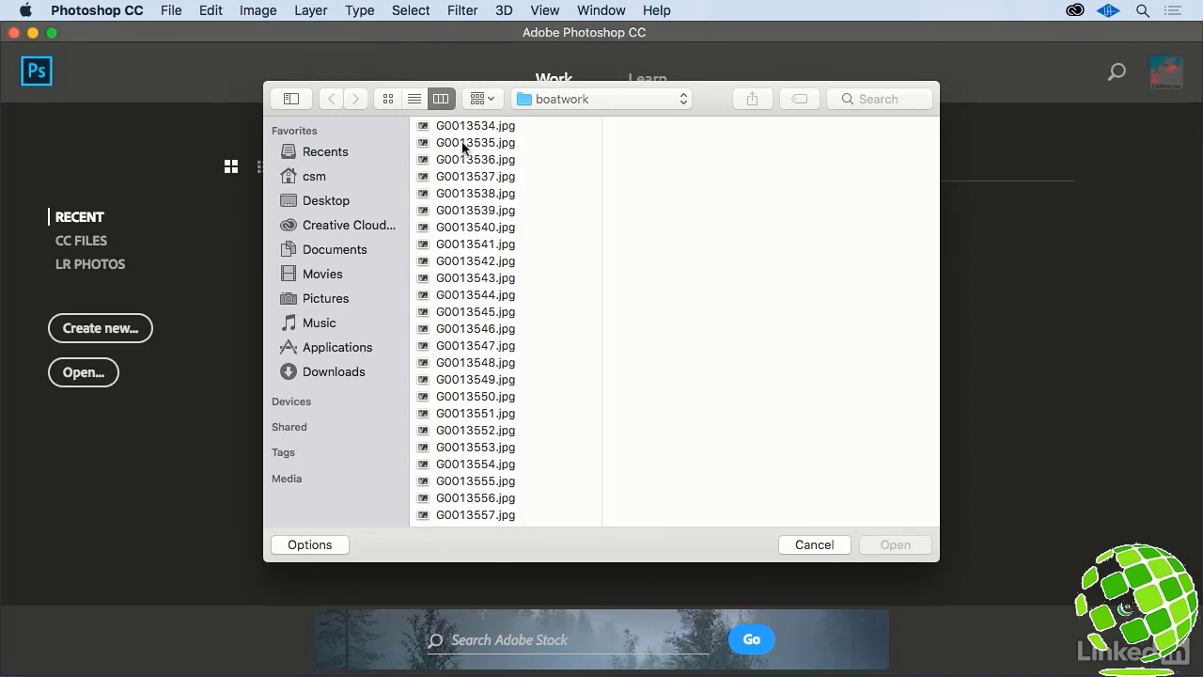
click(460, 128)
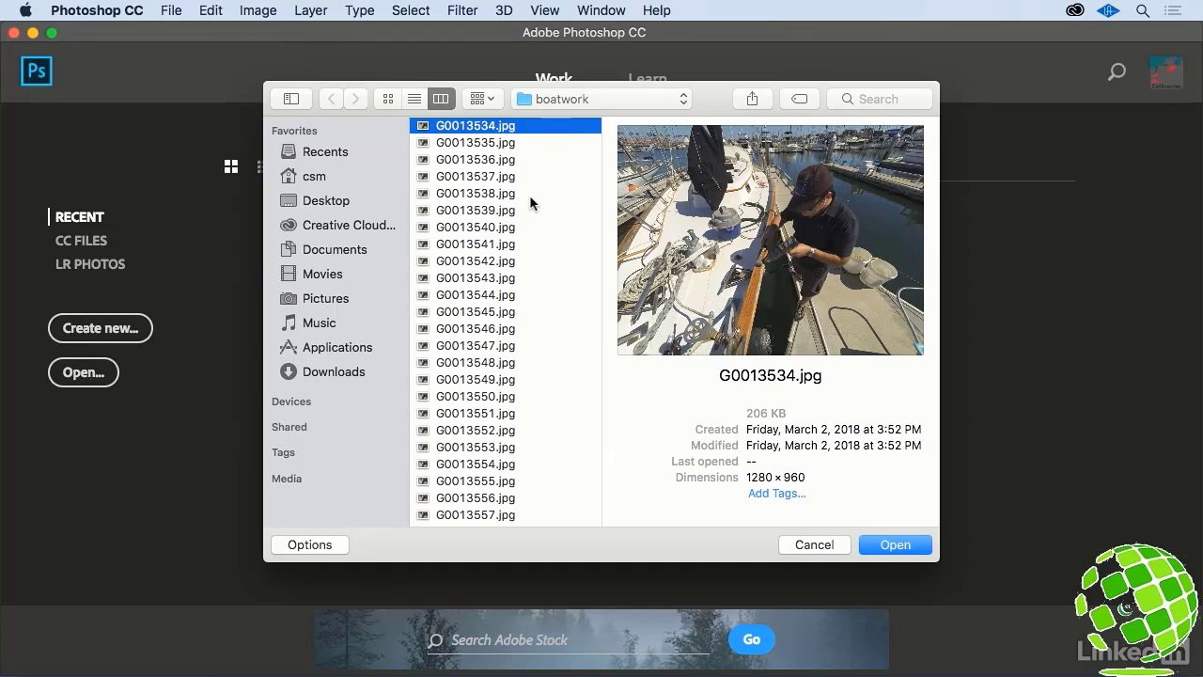
click(307, 546)
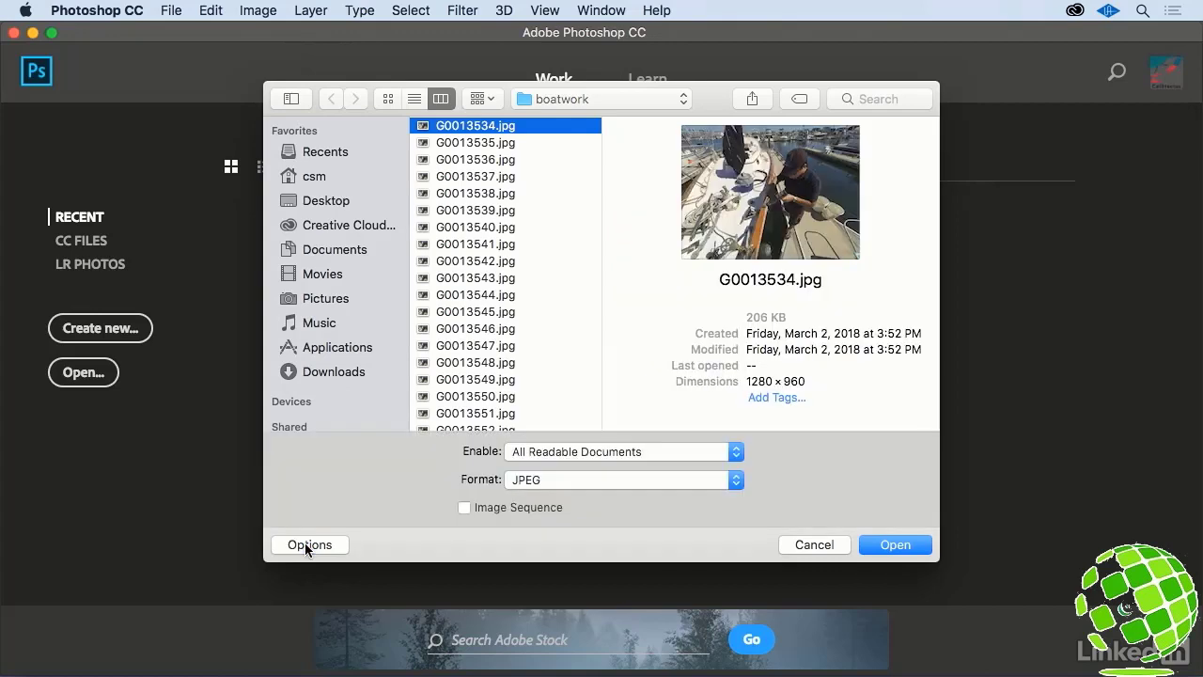
click(464, 508)
click(873, 545)
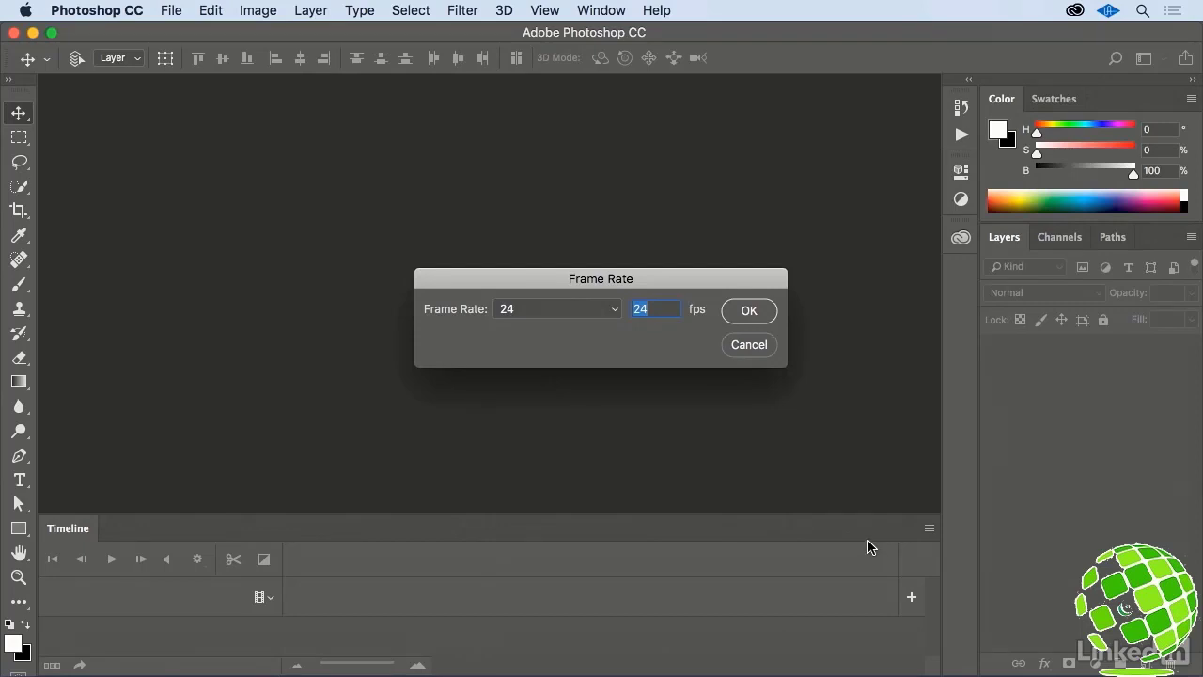
- Set the imported image sequence's frame rate to 24 fps
click(616, 310)
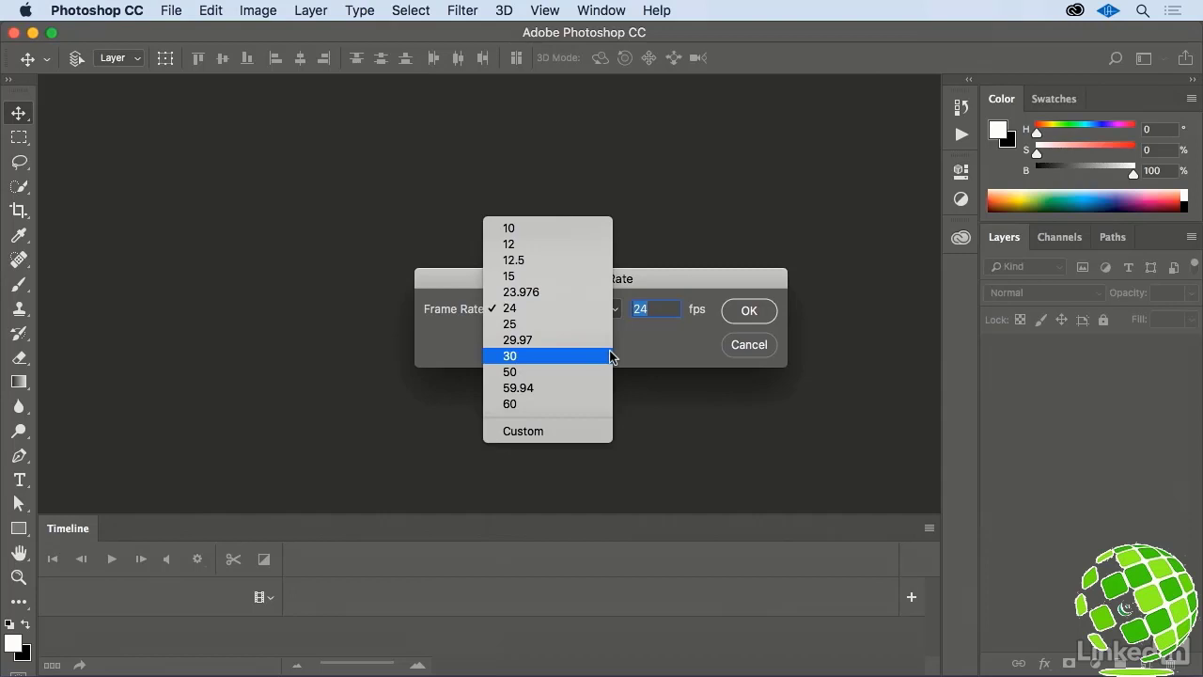
click(578, 308)
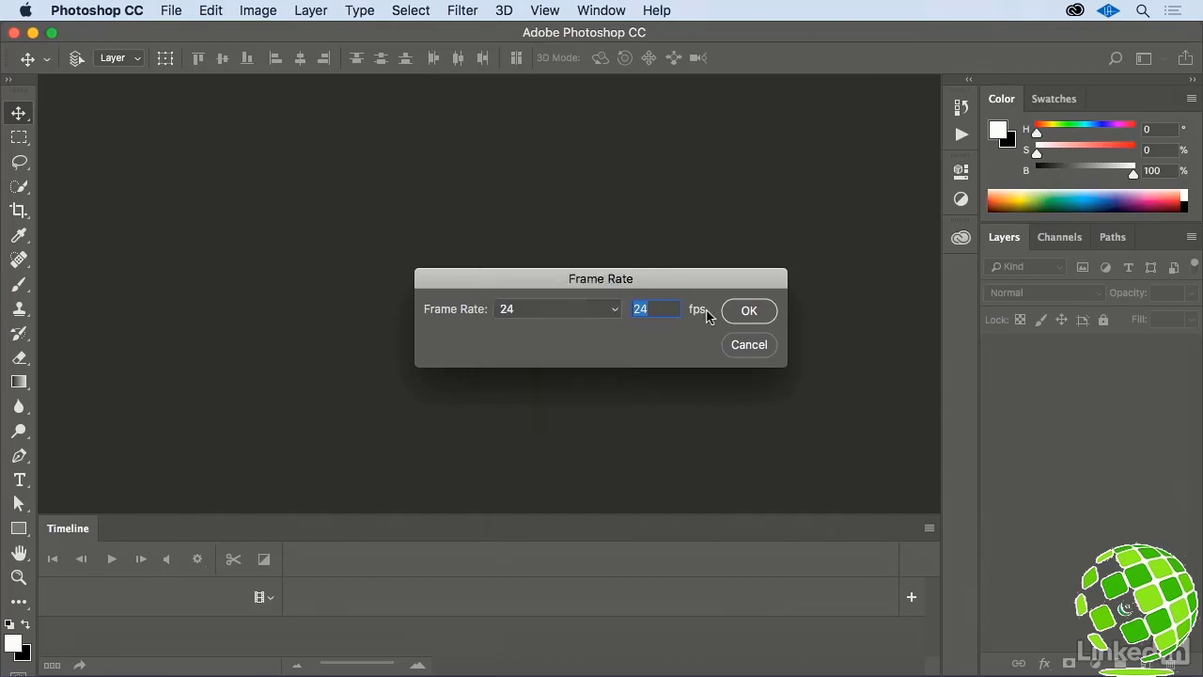
click(743, 312)
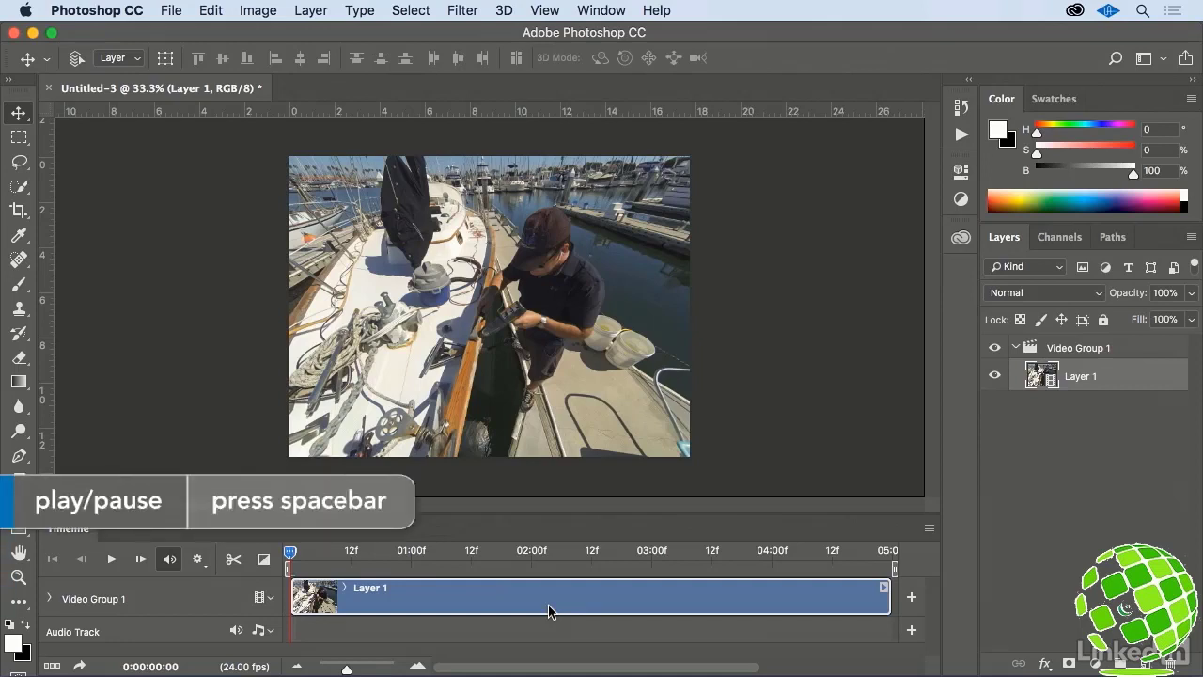
- Preview the time-lapse clip and set its playback speed to 400%
key(space)
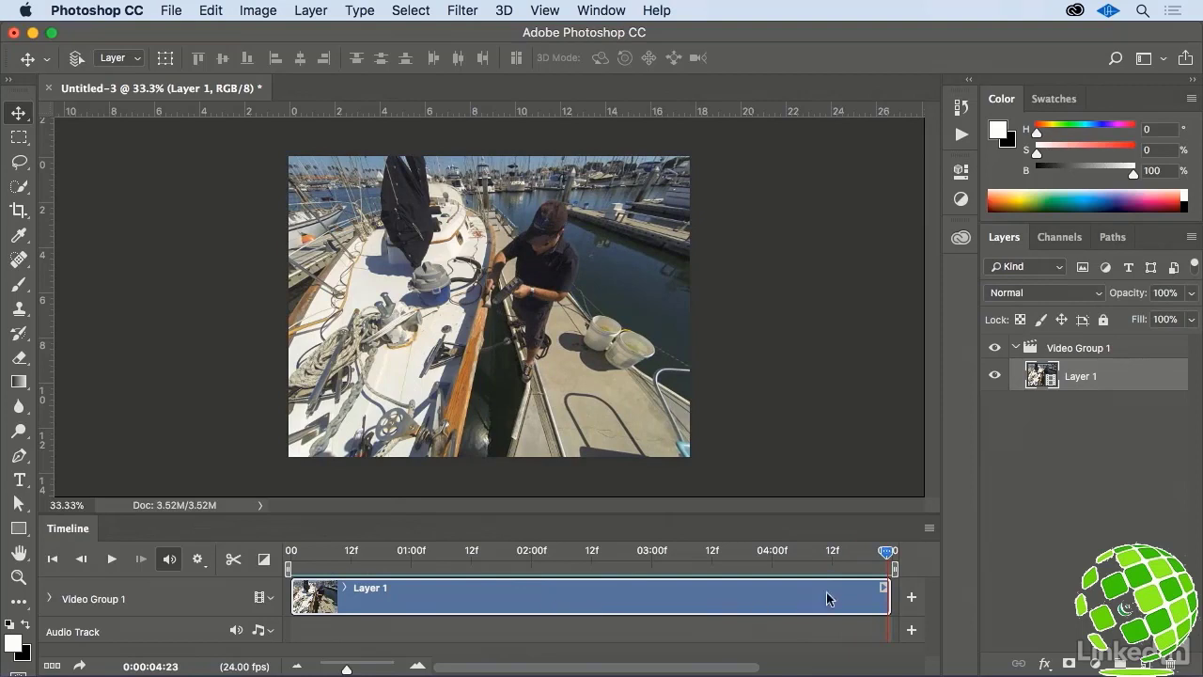
click(884, 588)
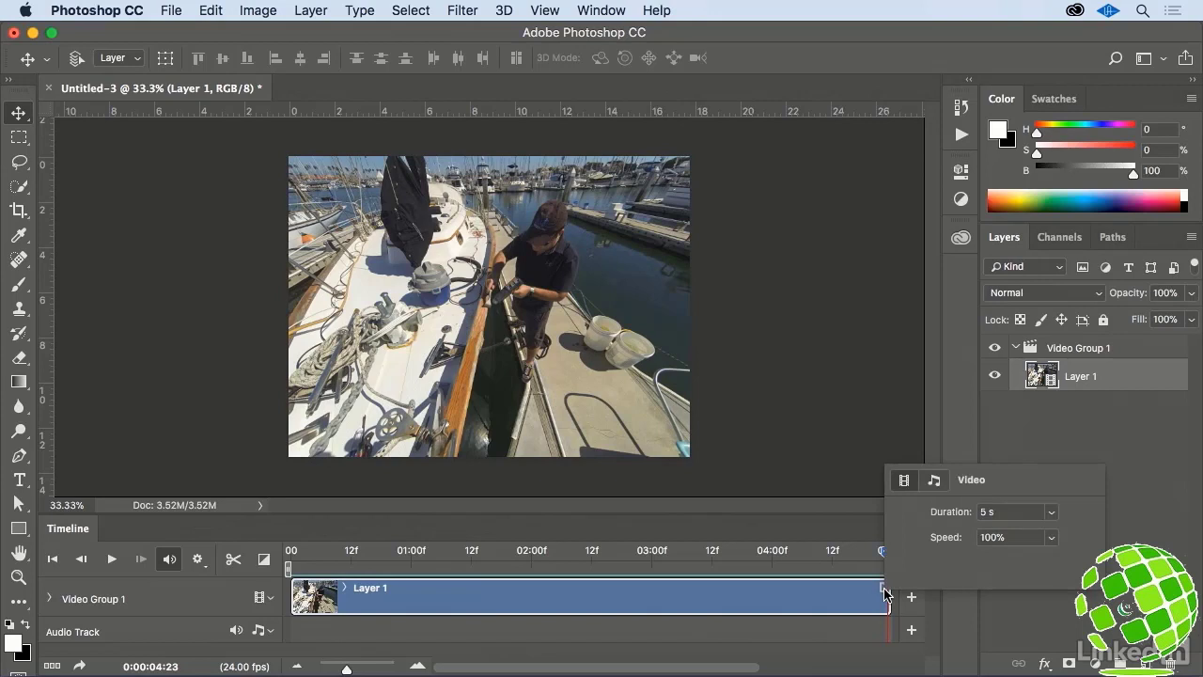
click(1006, 538)
text(400)
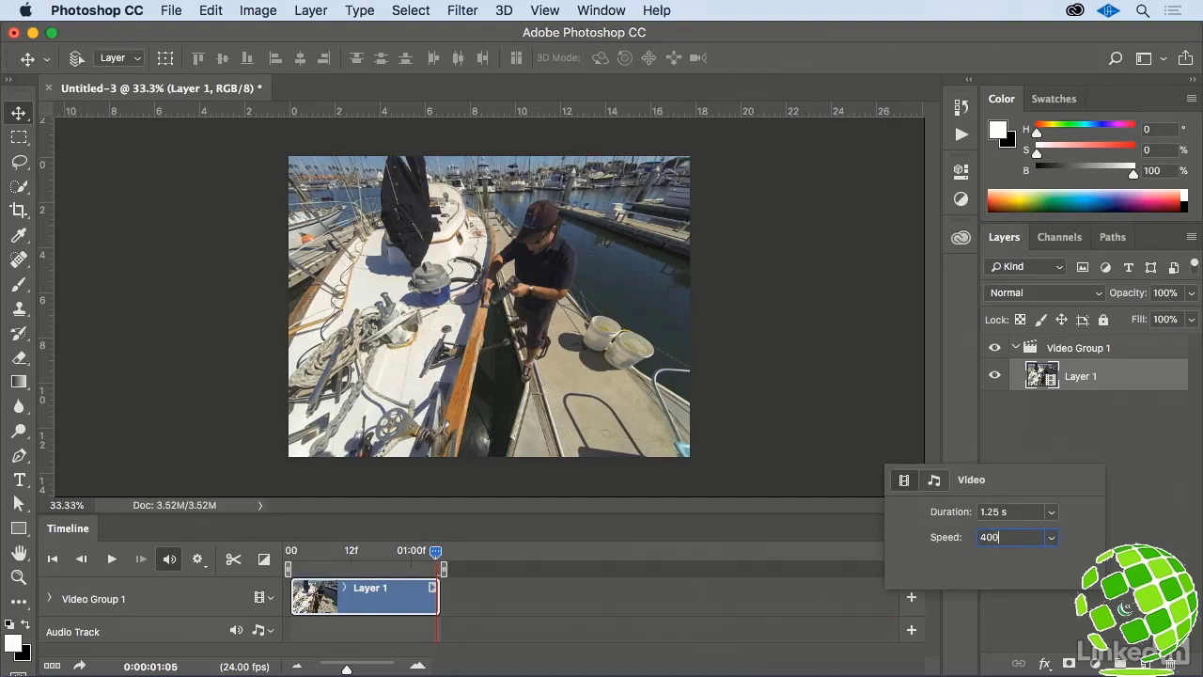
click(454, 633)
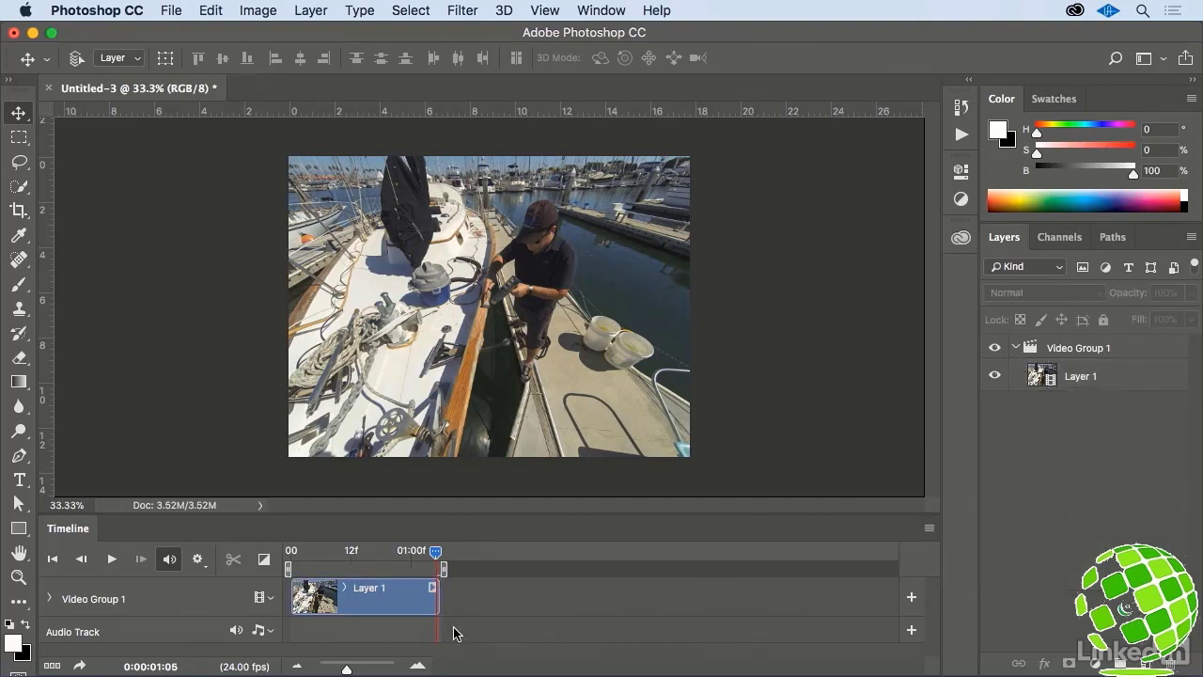
key(space)
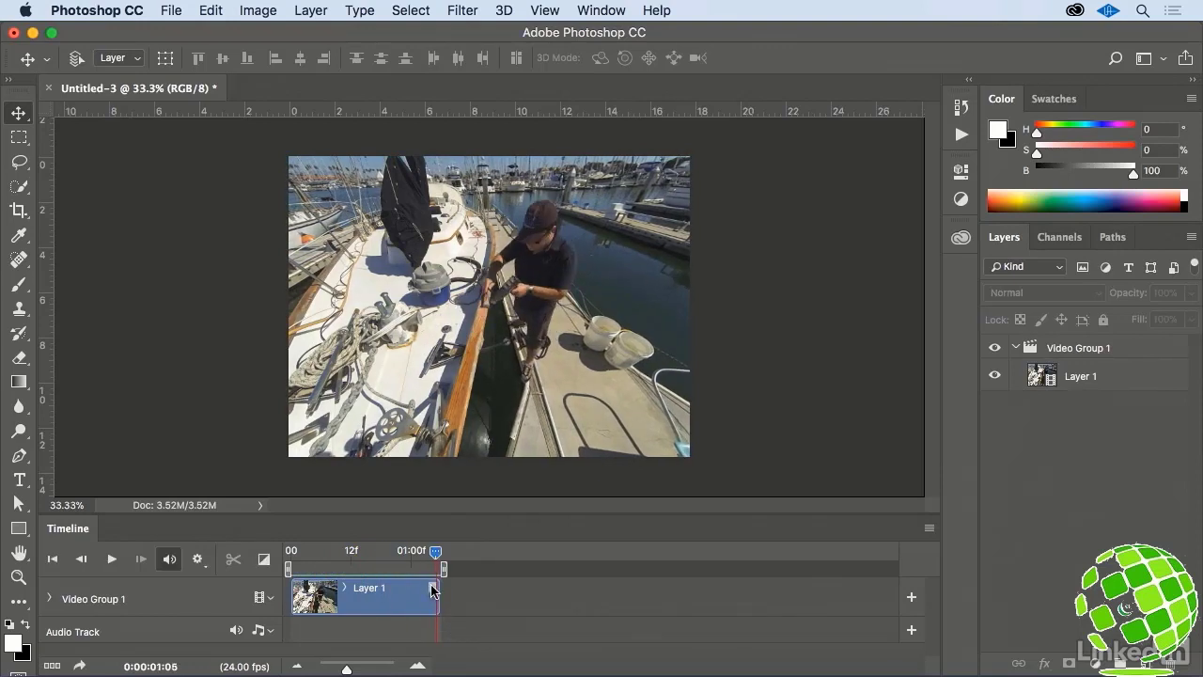
- Set the Layer 1 clip's speed to 50% and play back the slowed time-lapse
click(432, 587)
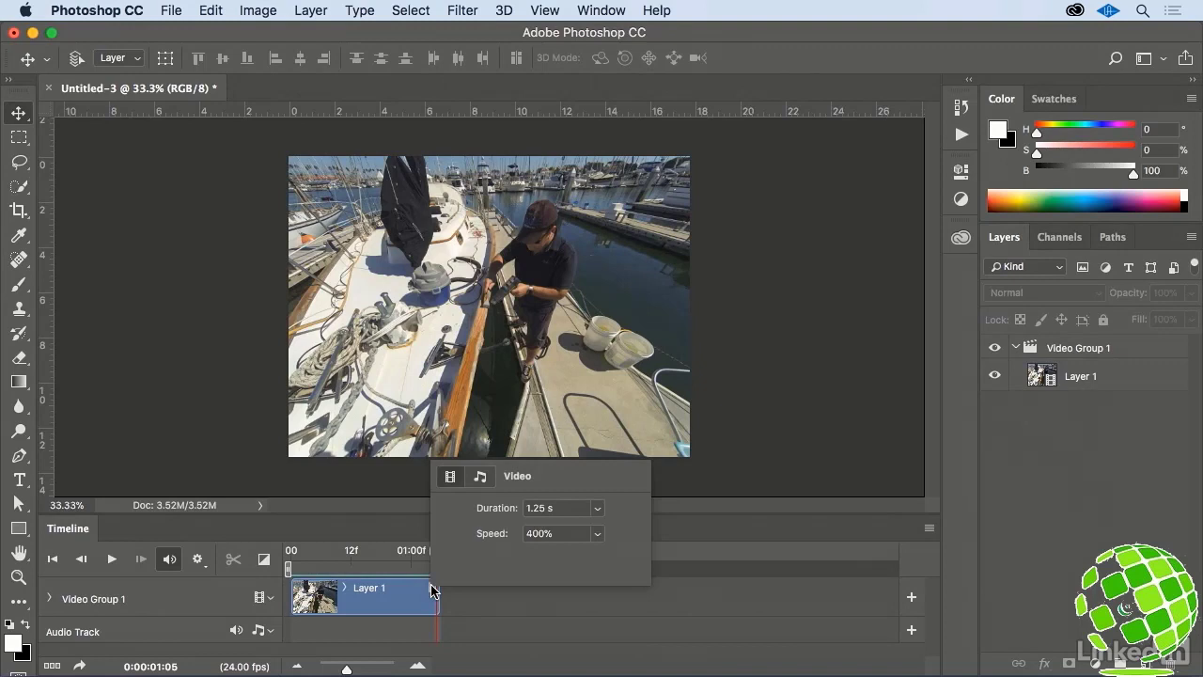
click(525, 535)
text(50)
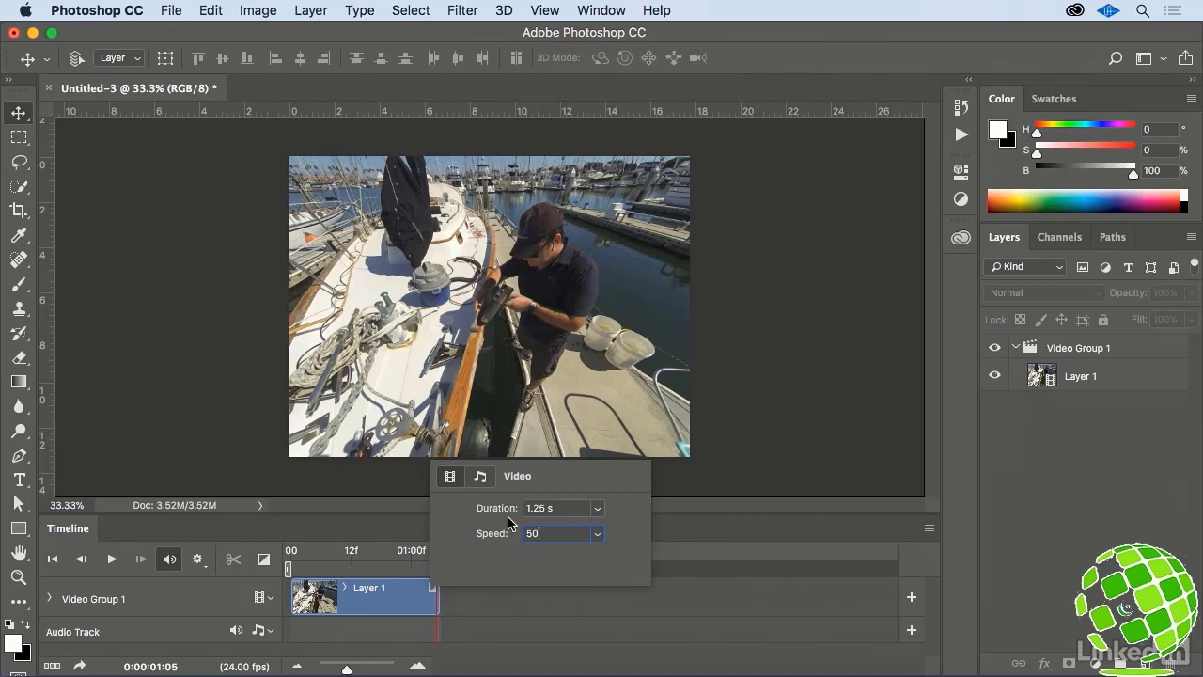
click(596, 533)
drag(562, 533, 661, 533)
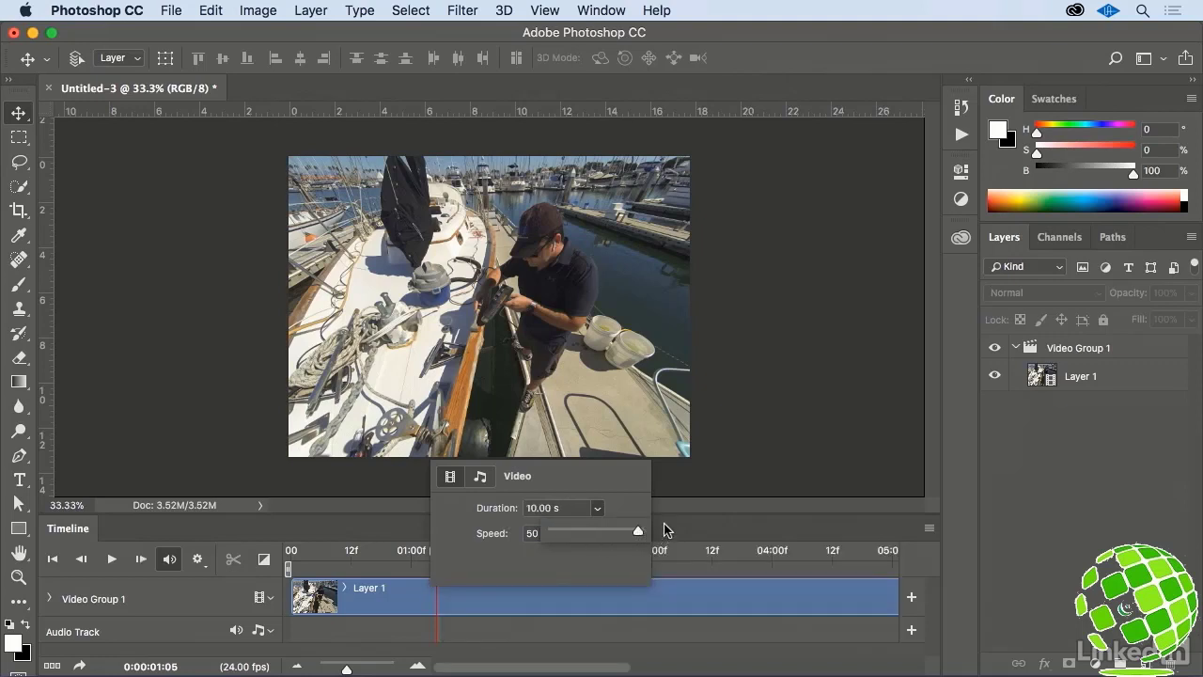
click(665, 529)
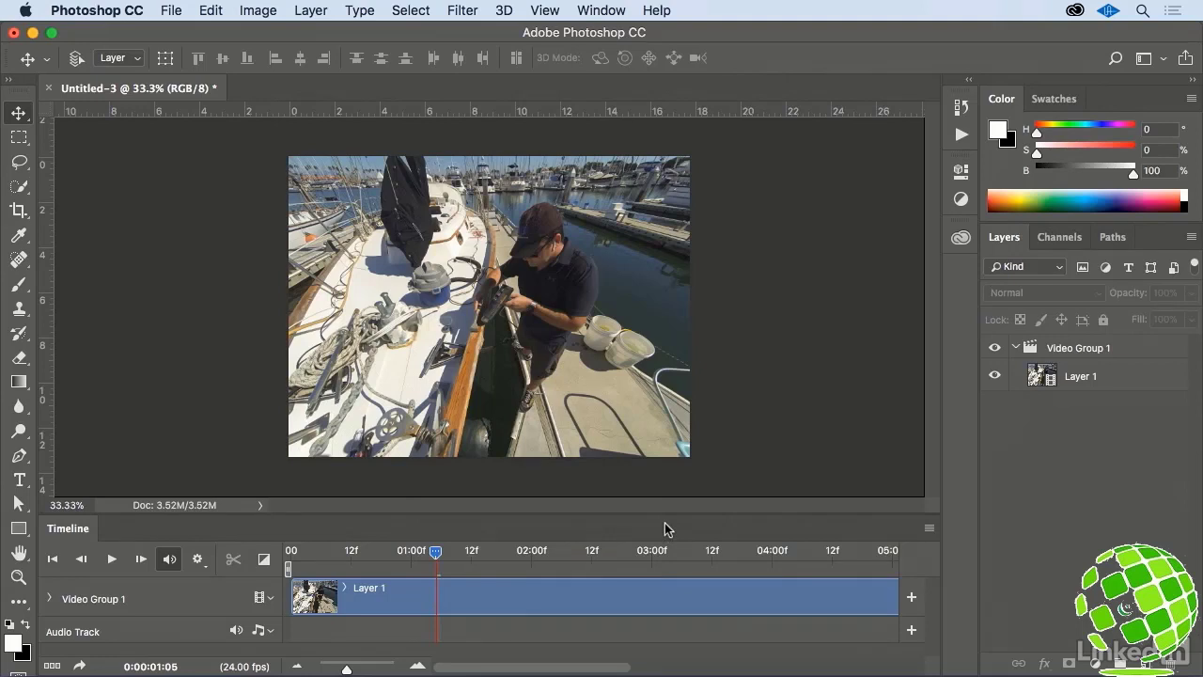
key(space)
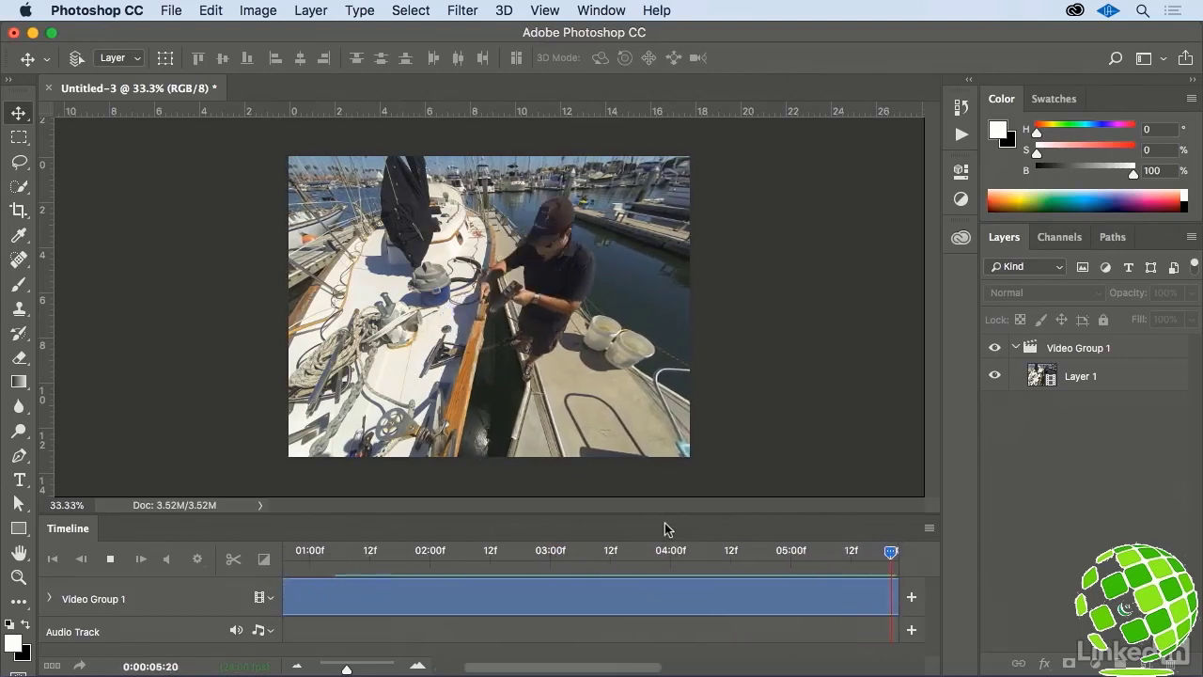
- Set the timeline frame rate to 30 fps
click(929, 529)
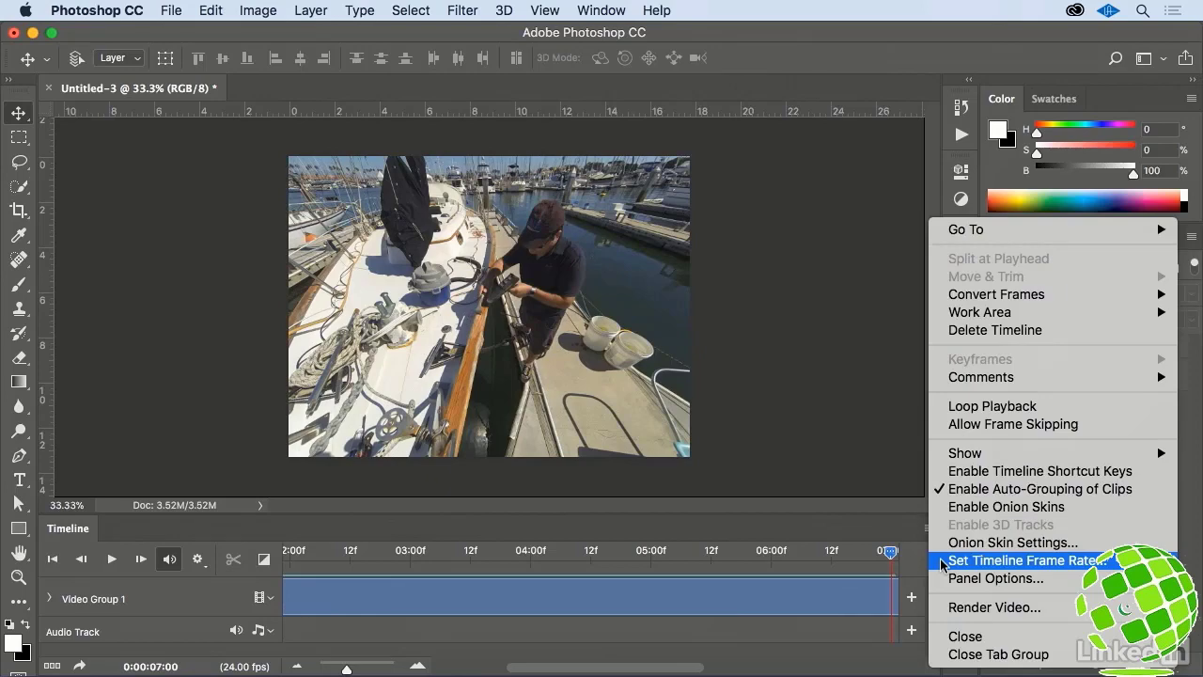
click(942, 561)
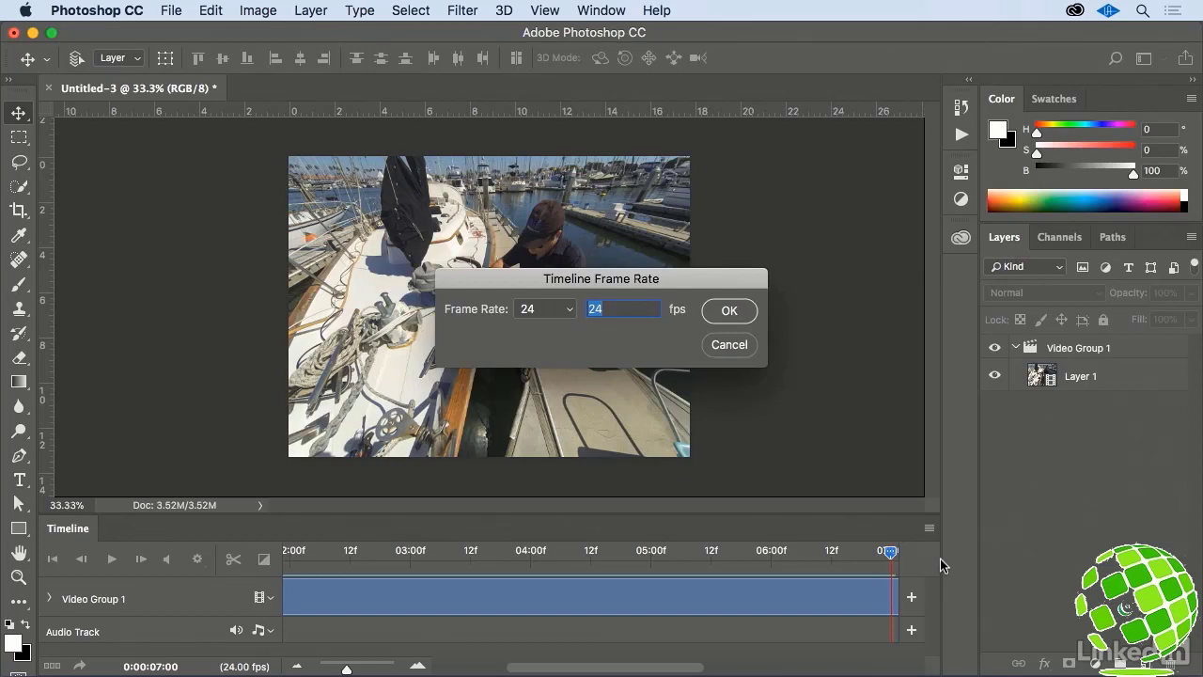
click(569, 309)
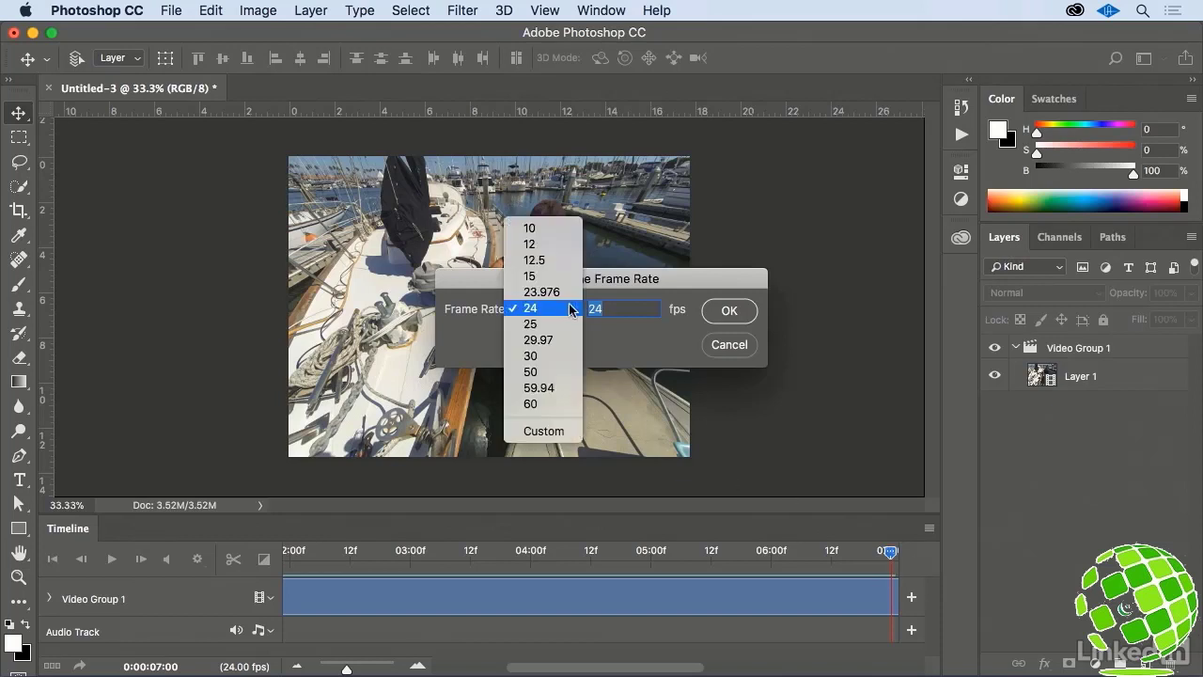
click(567, 356)
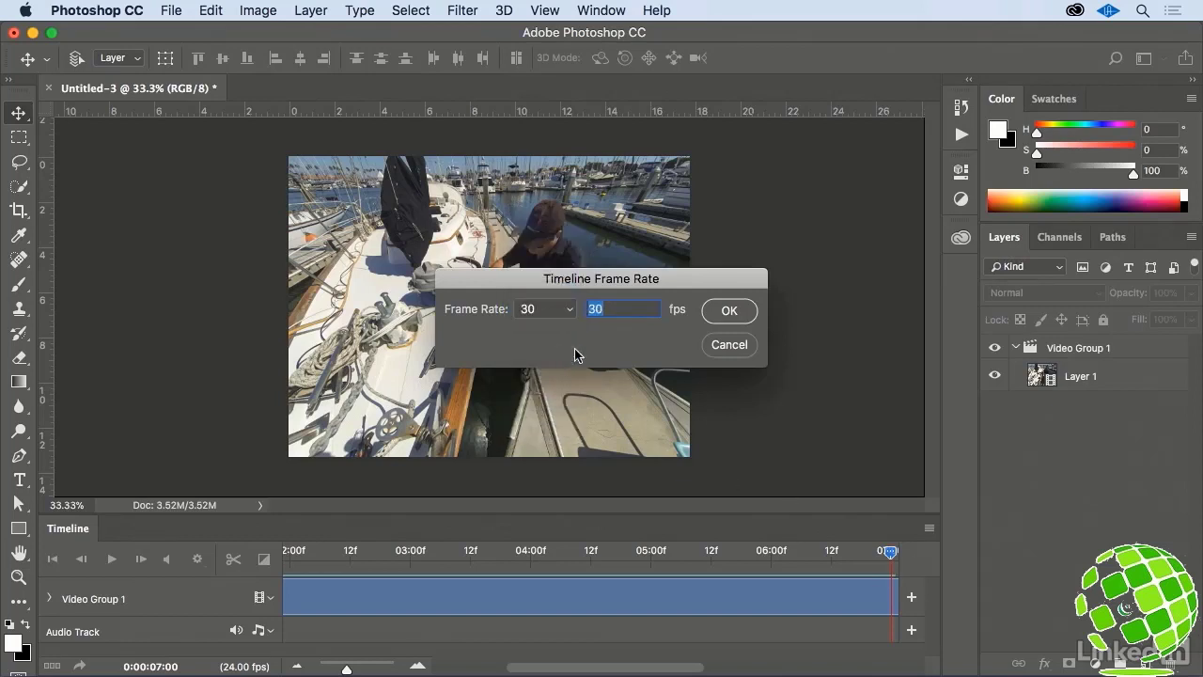
click(721, 311)
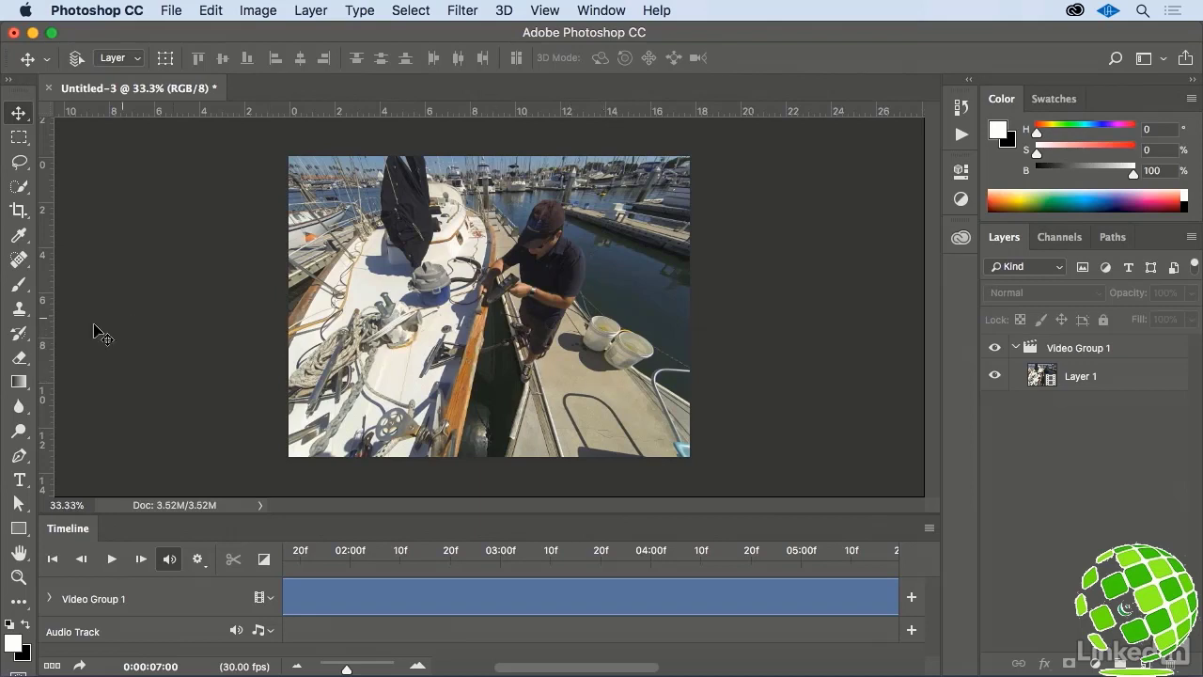
- Crop the video to a 16:9 ratio, shifting the image slightly down within the crop frame
click(17, 210)
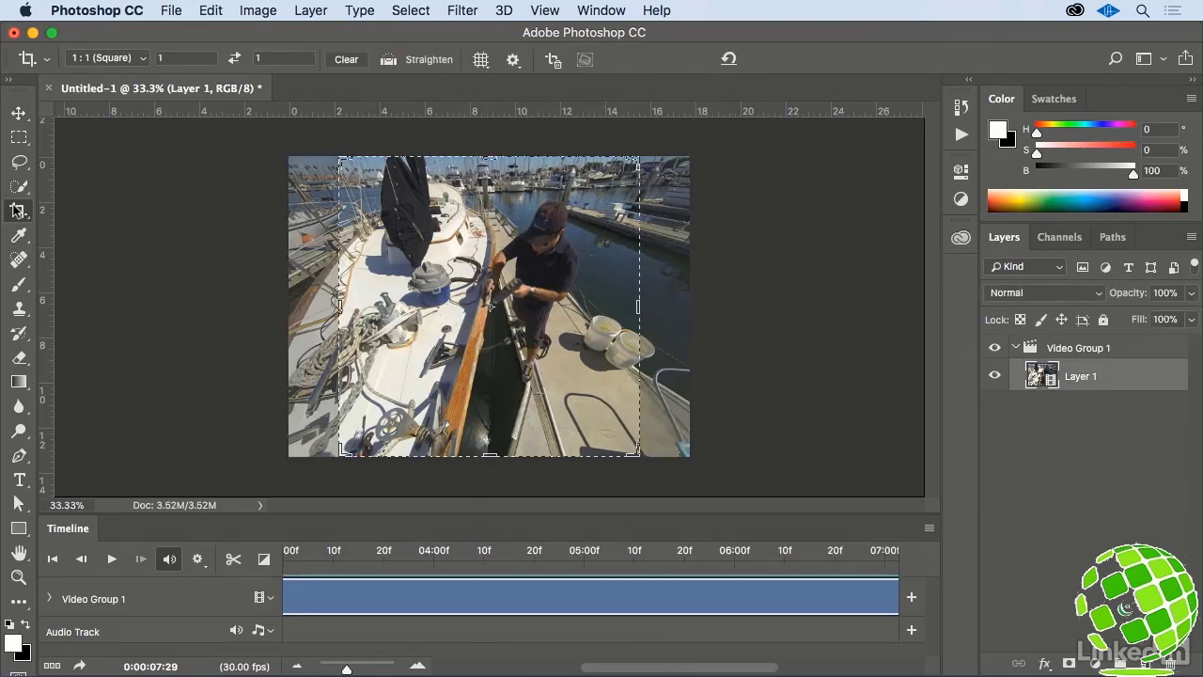
click(138, 59)
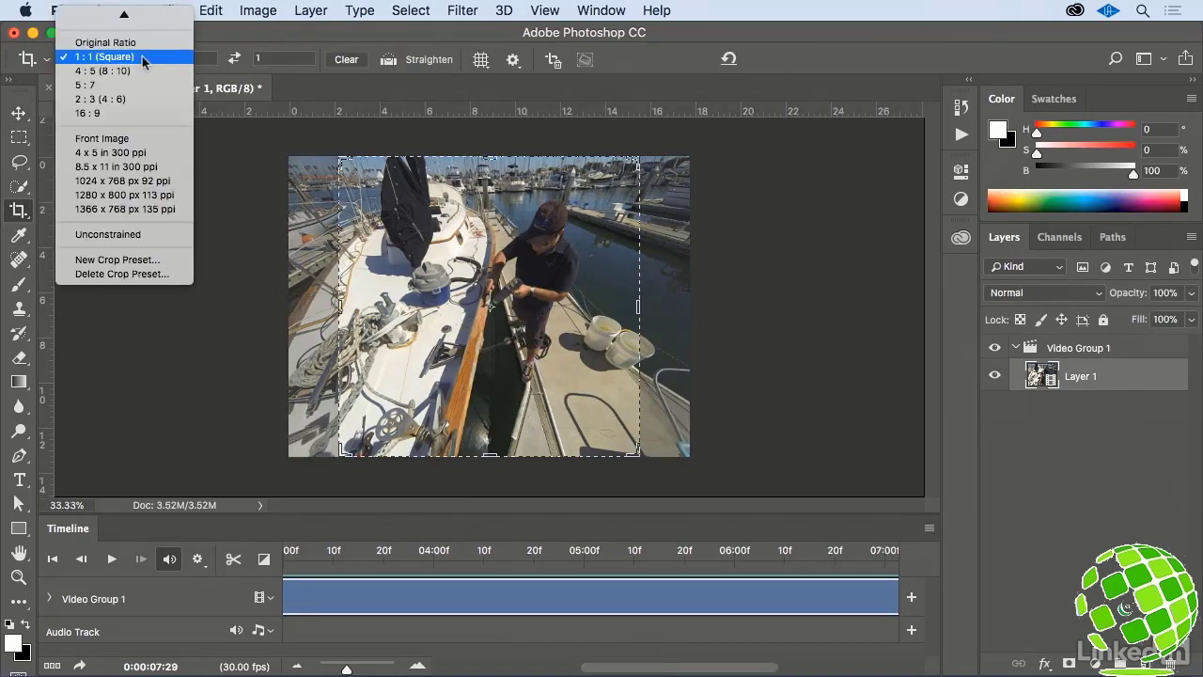
click(145, 113)
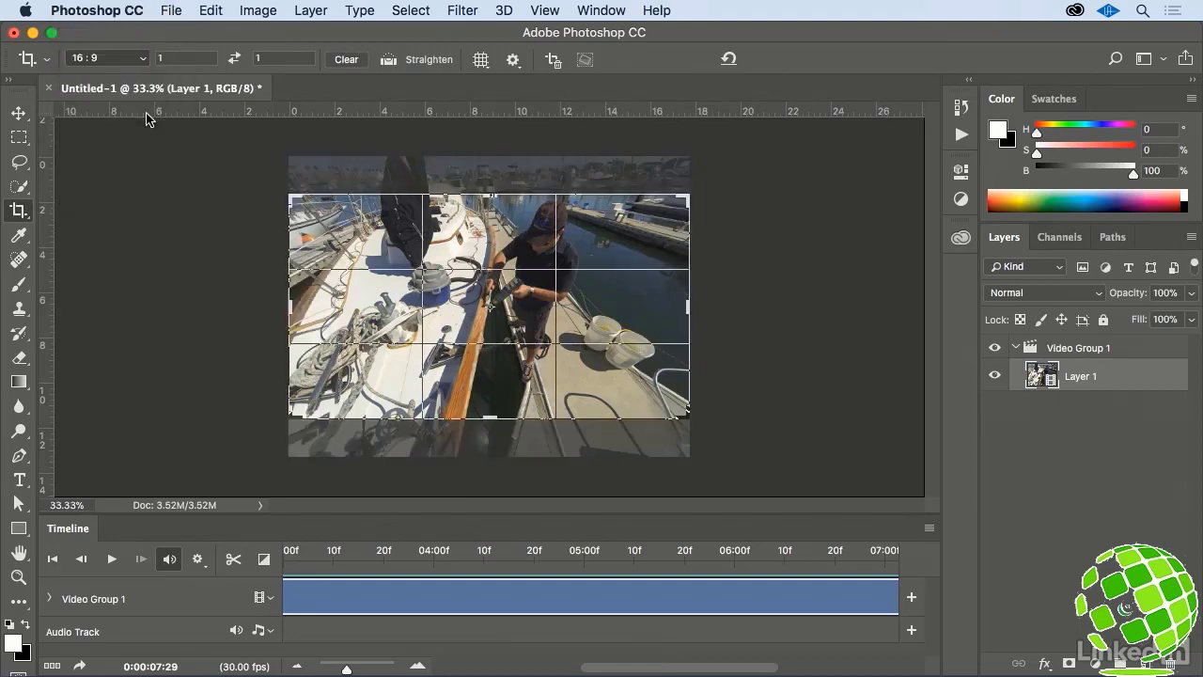
drag(331, 290, 330, 305)
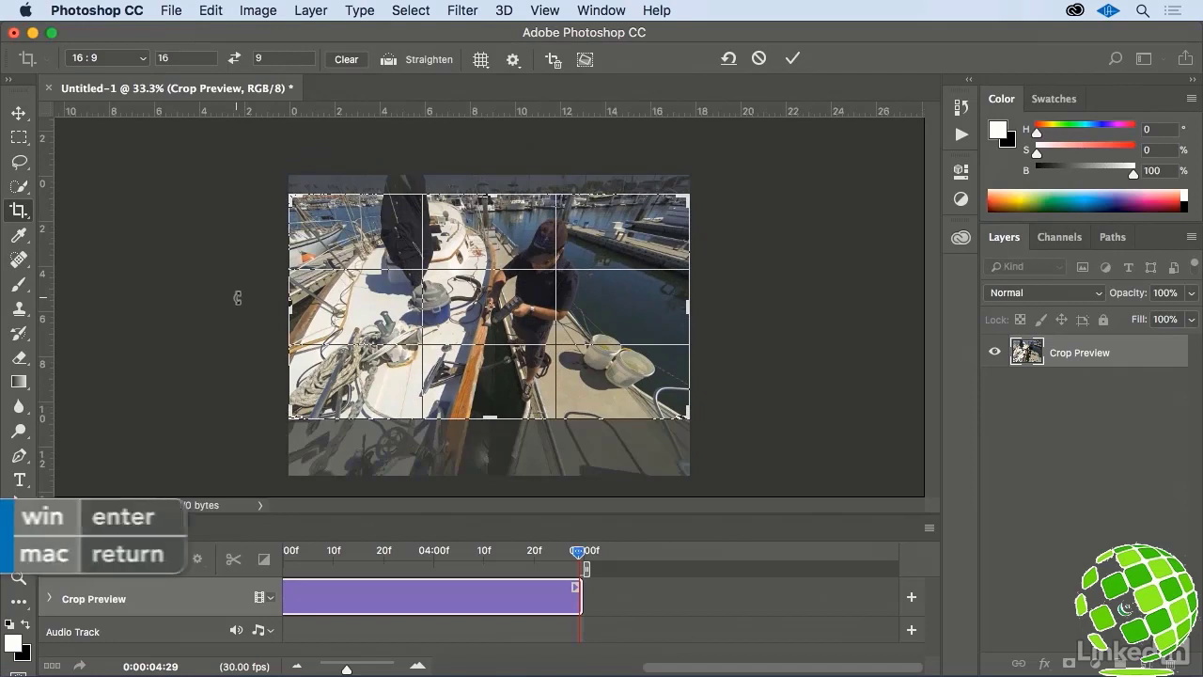
key(Return)
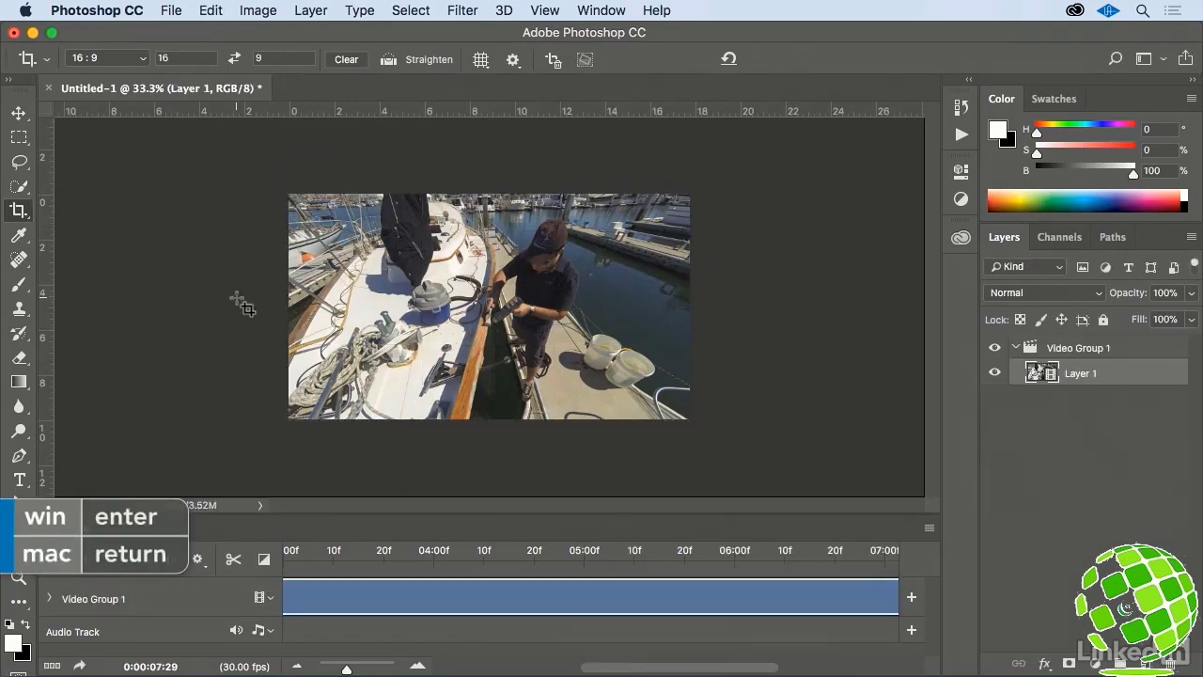
- Save the document in Photoshop format as boatwork.psd on the Desktop
click(172, 11)
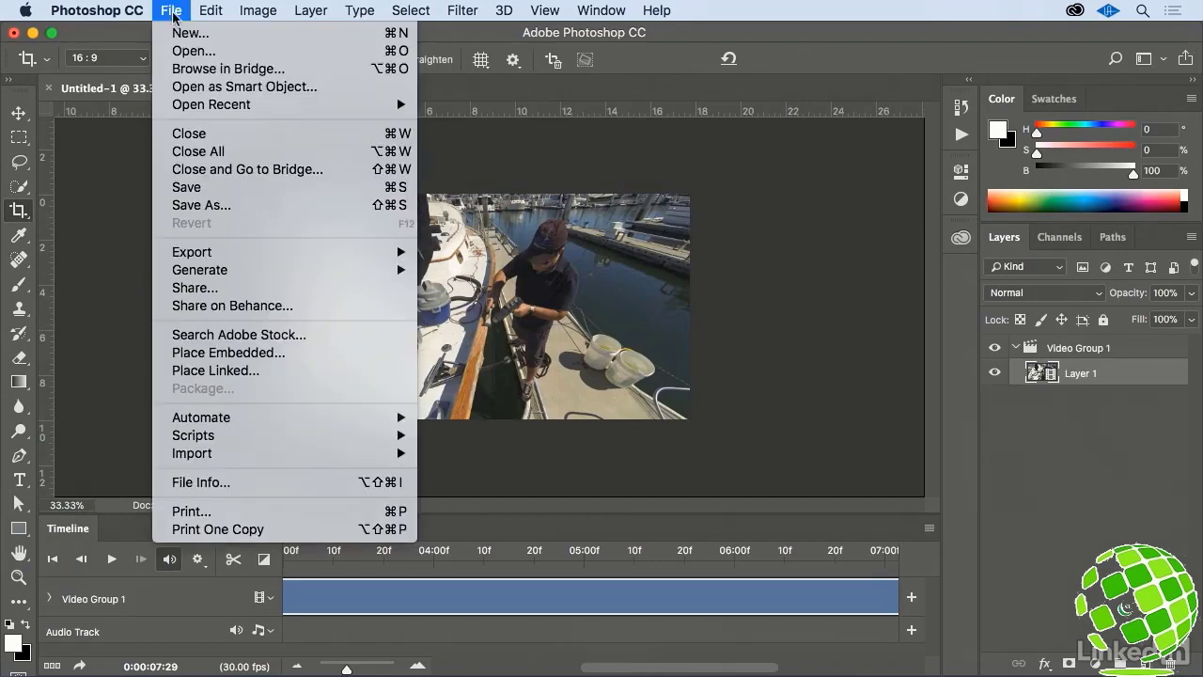
key(super+s)
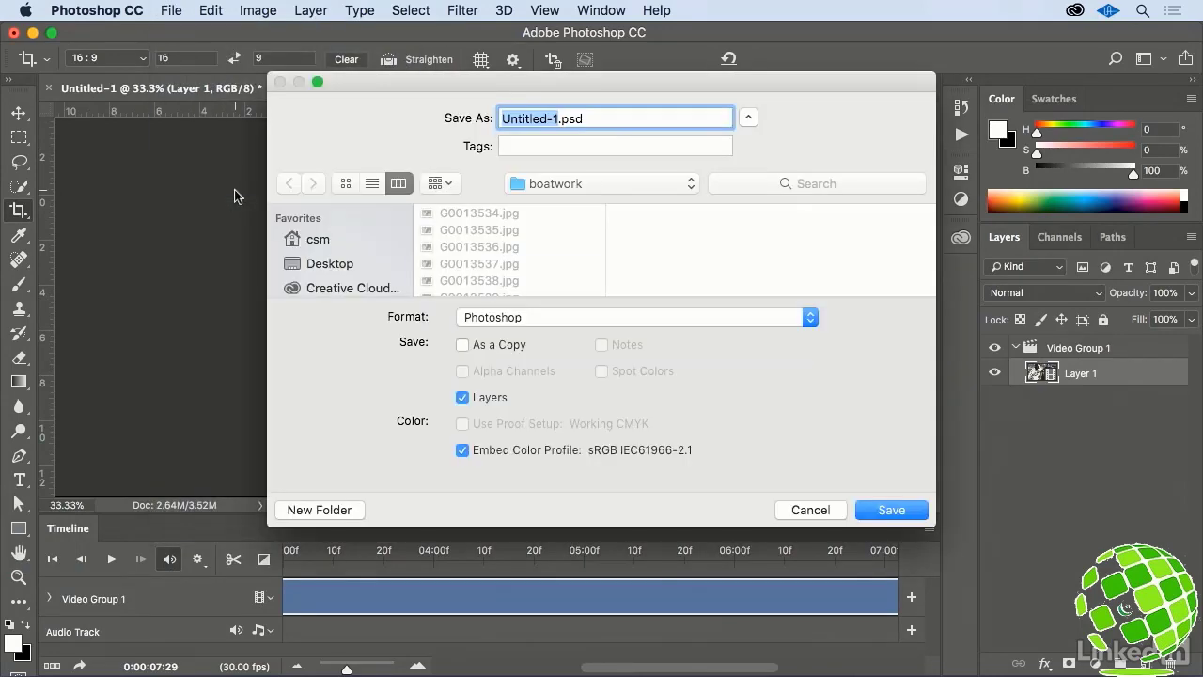
text(boatwork)
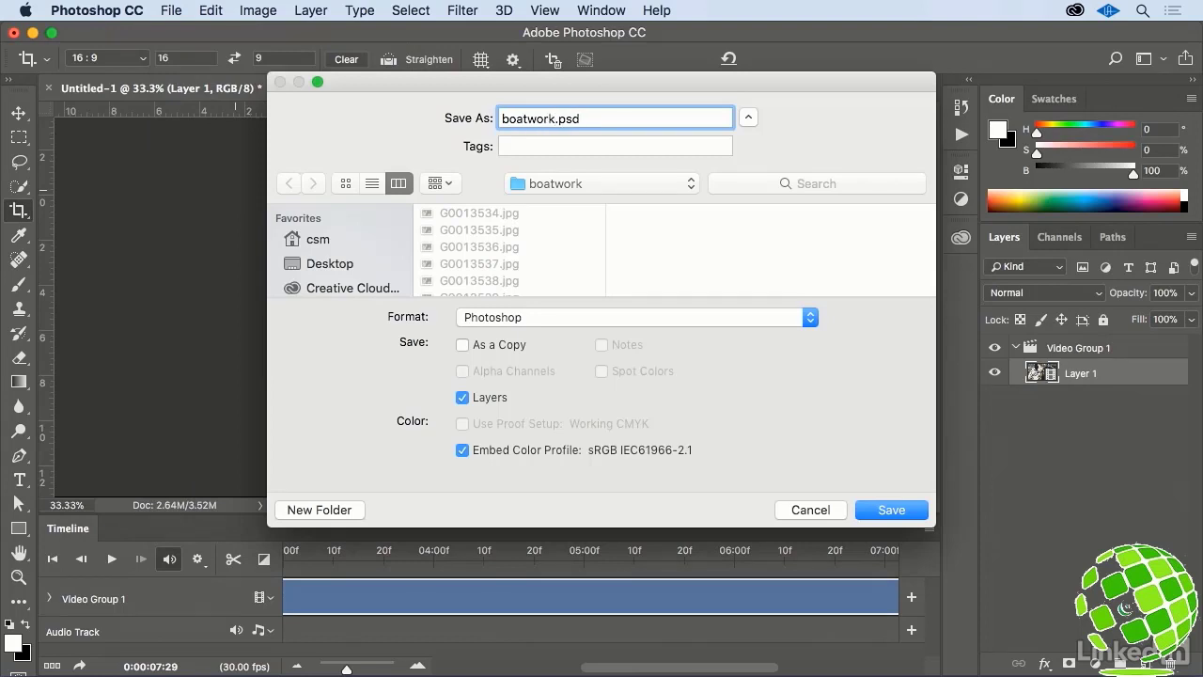
click(317, 263)
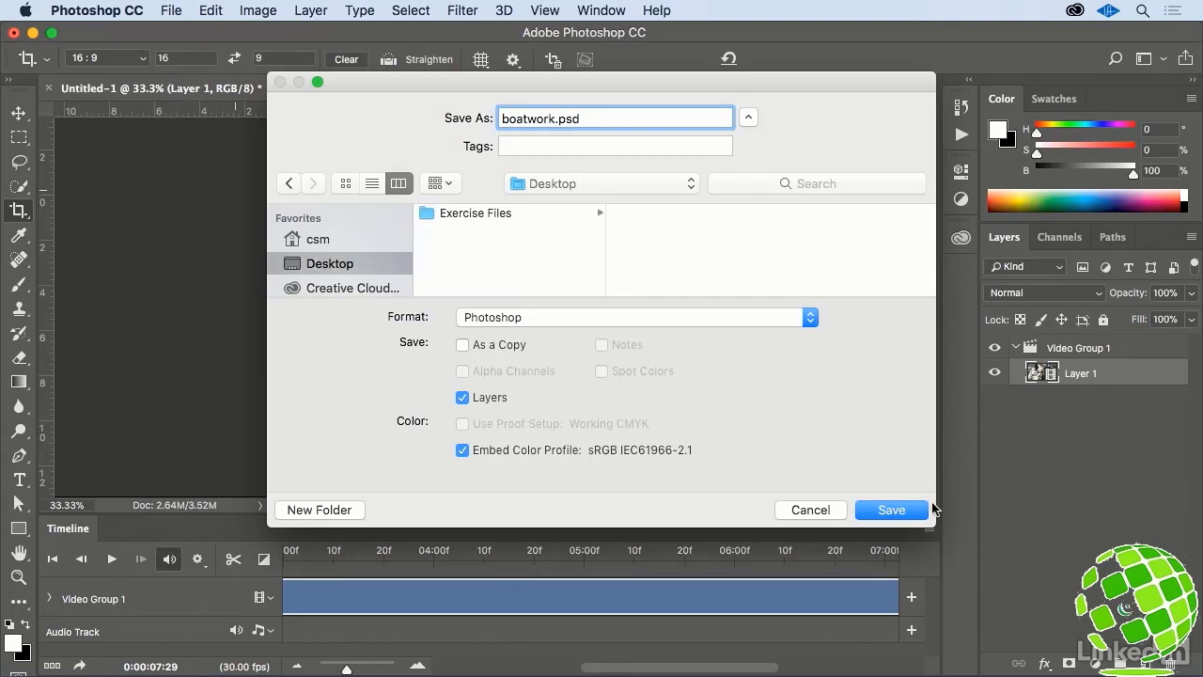
click(891, 510)
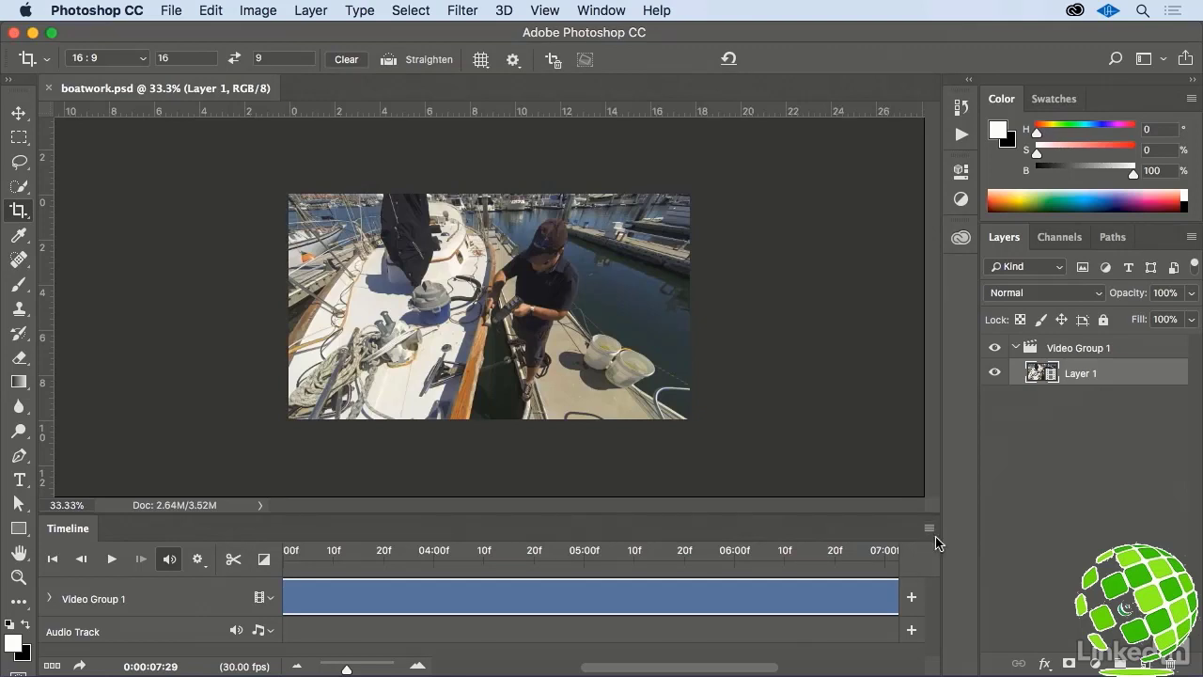
- Set up a video render of the timeline using Adobe Media Encoder with the H.264 format
click(930, 529)
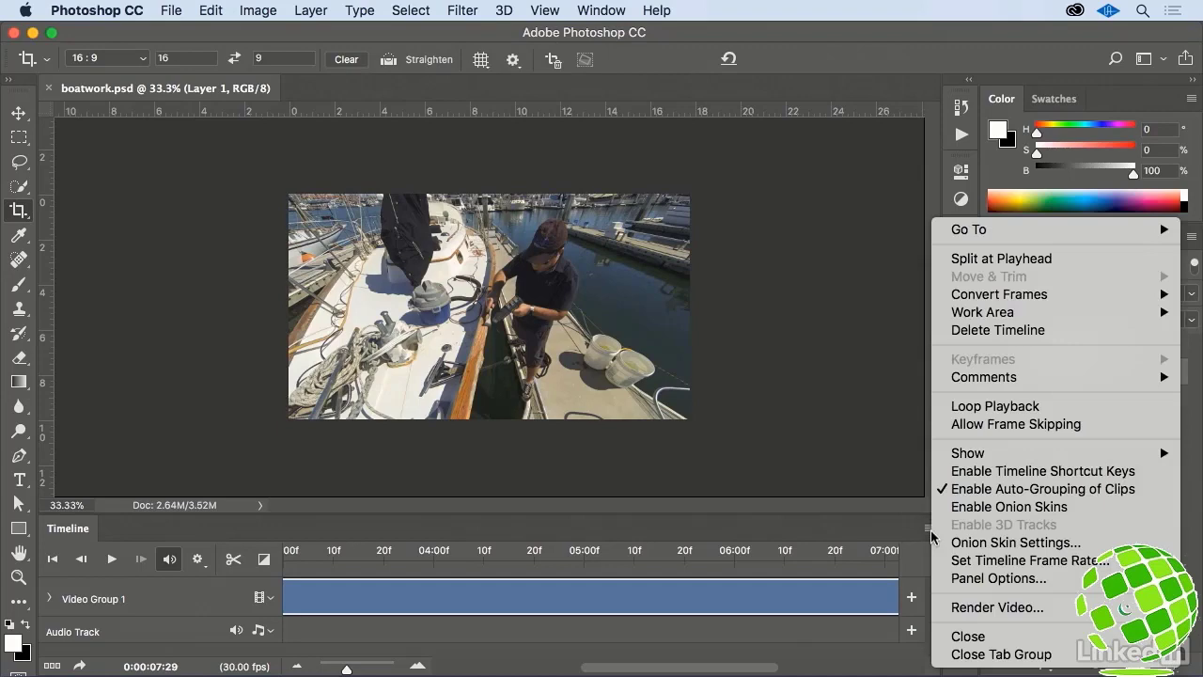
click(945, 607)
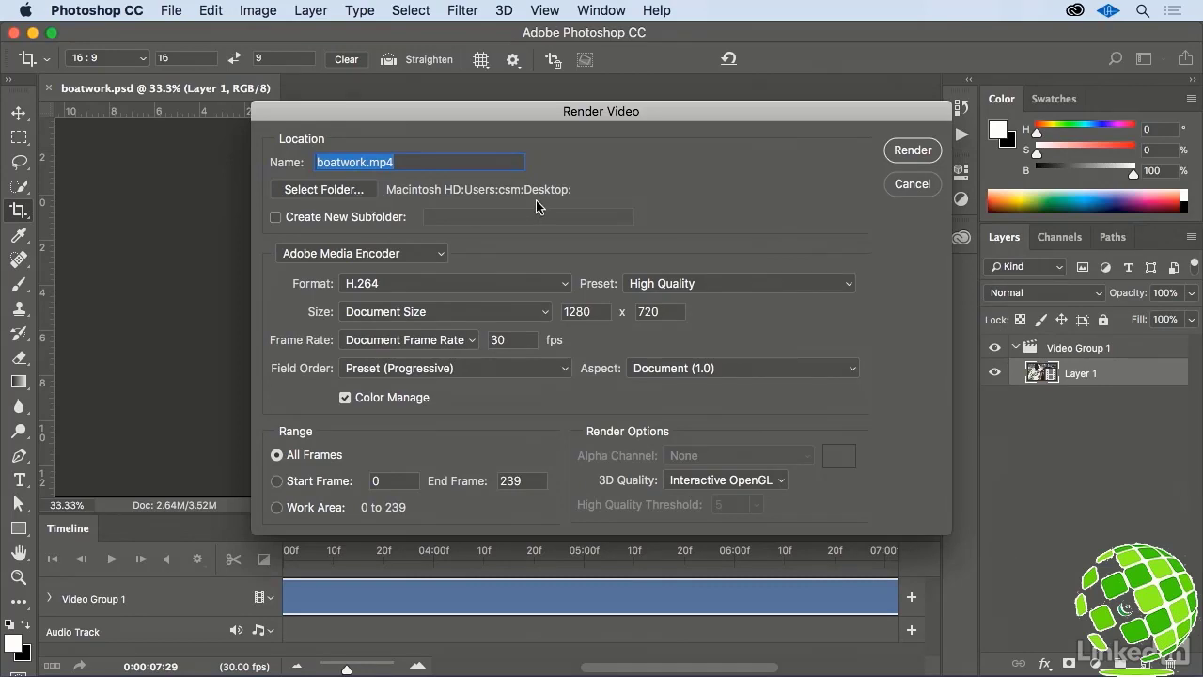
click(440, 253)
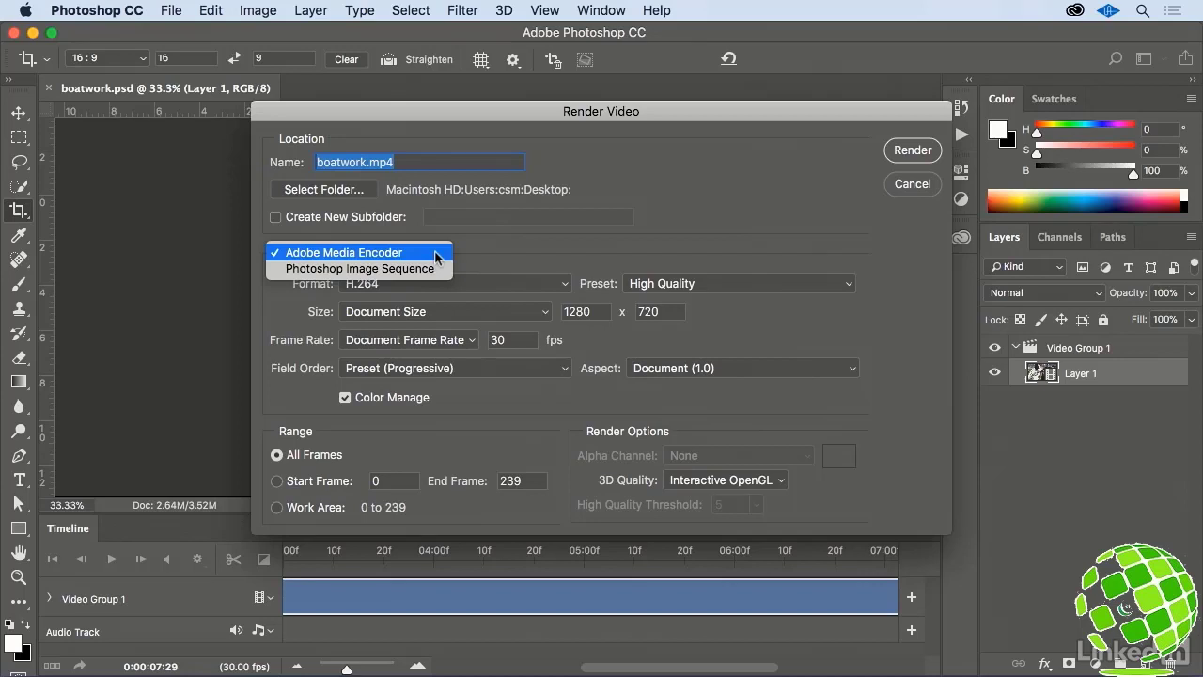
click(437, 253)
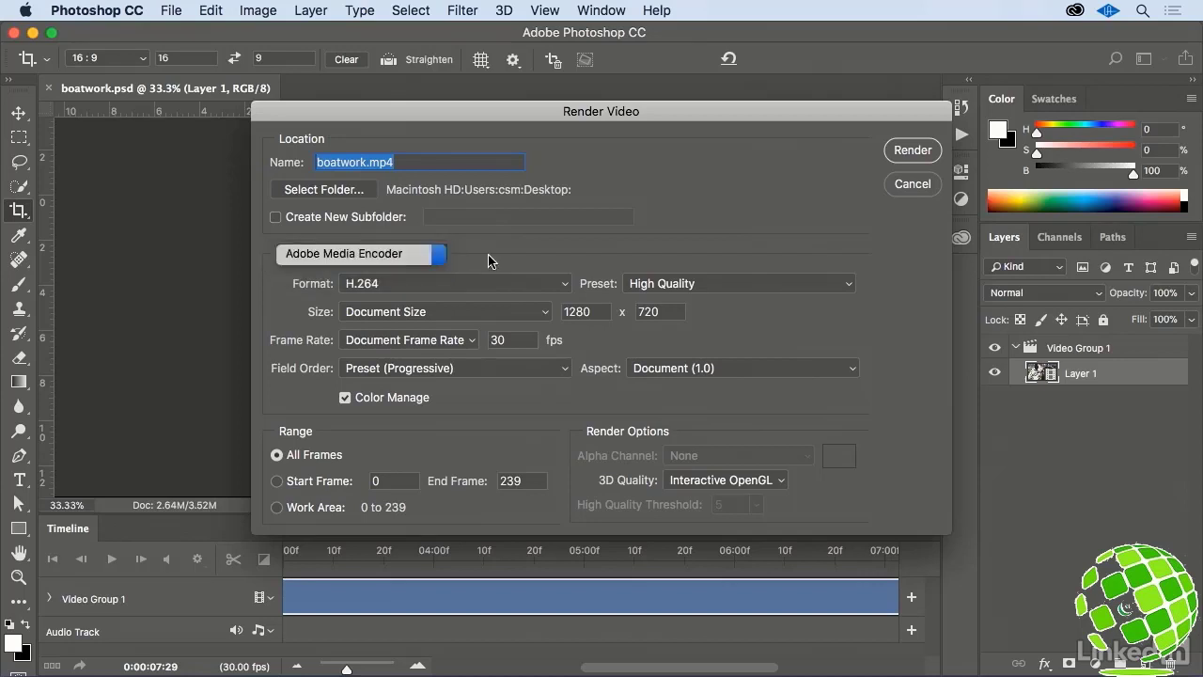
click(490, 286)
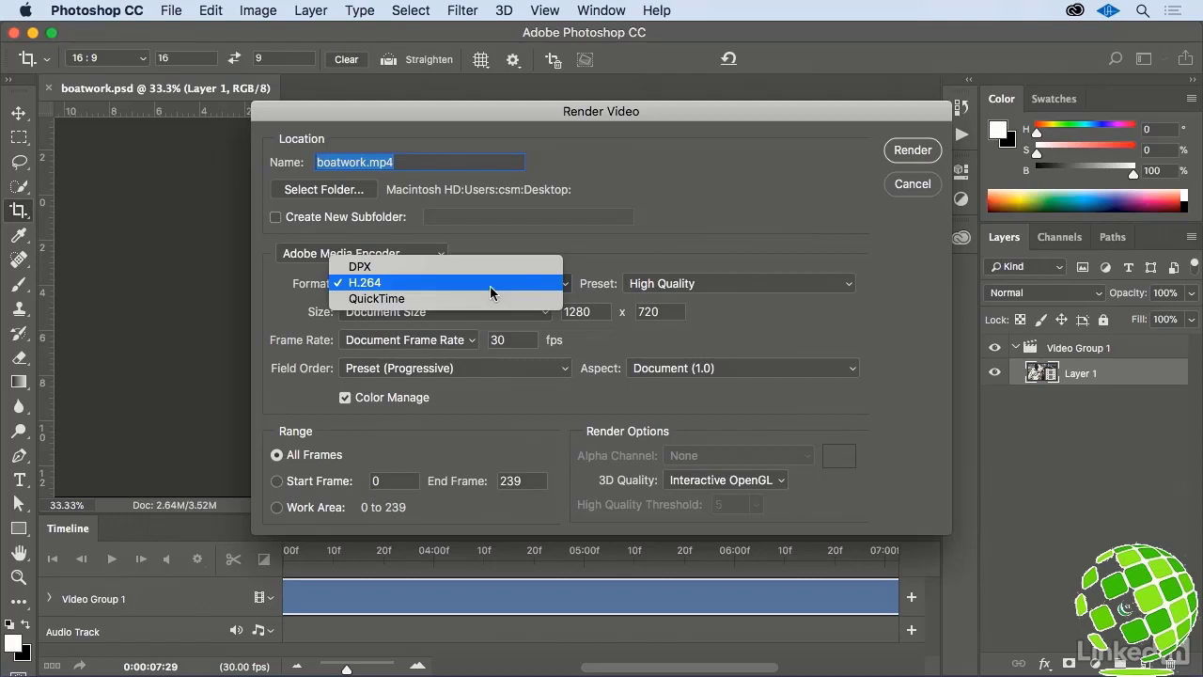
click(492, 286)
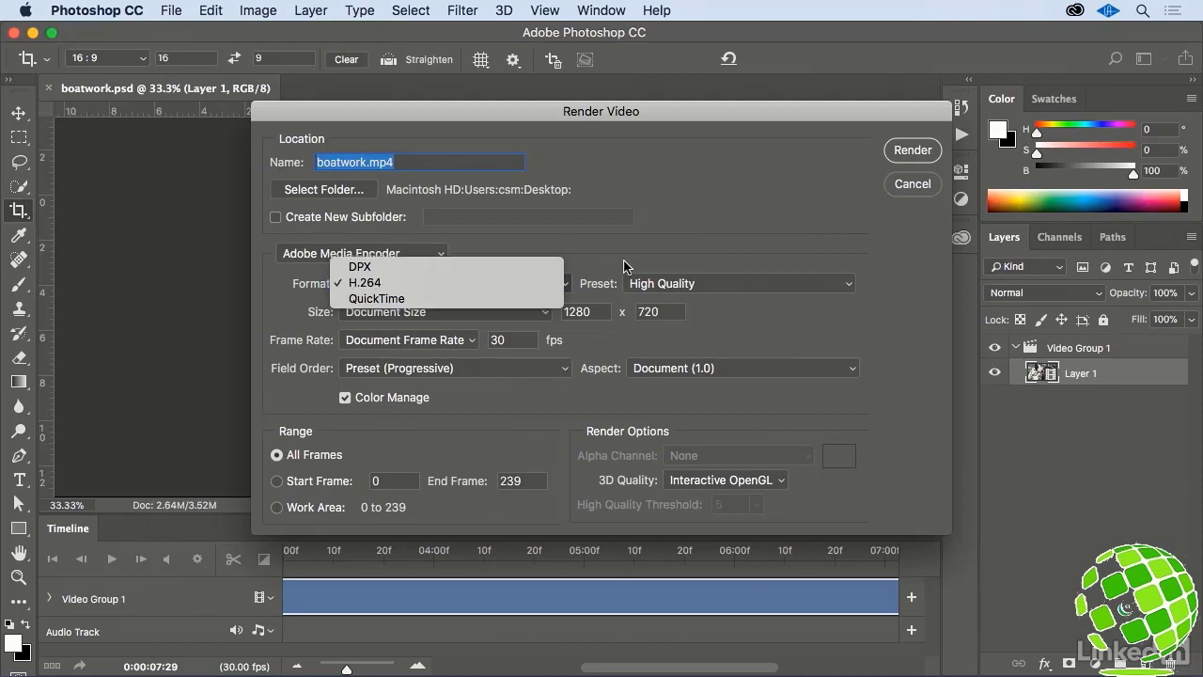
- Review the available presets, keep High Quality, and render all frames to the Desktop as boatwork.mp4
click(822, 286)
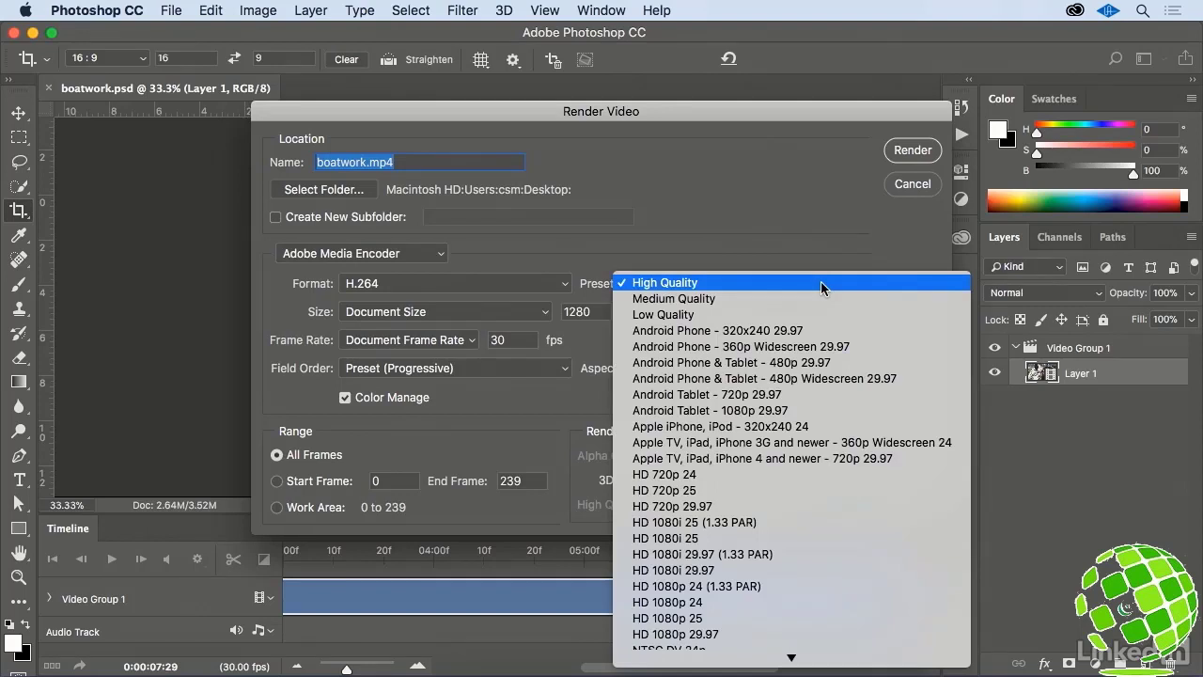
mouse_move(869, 664)
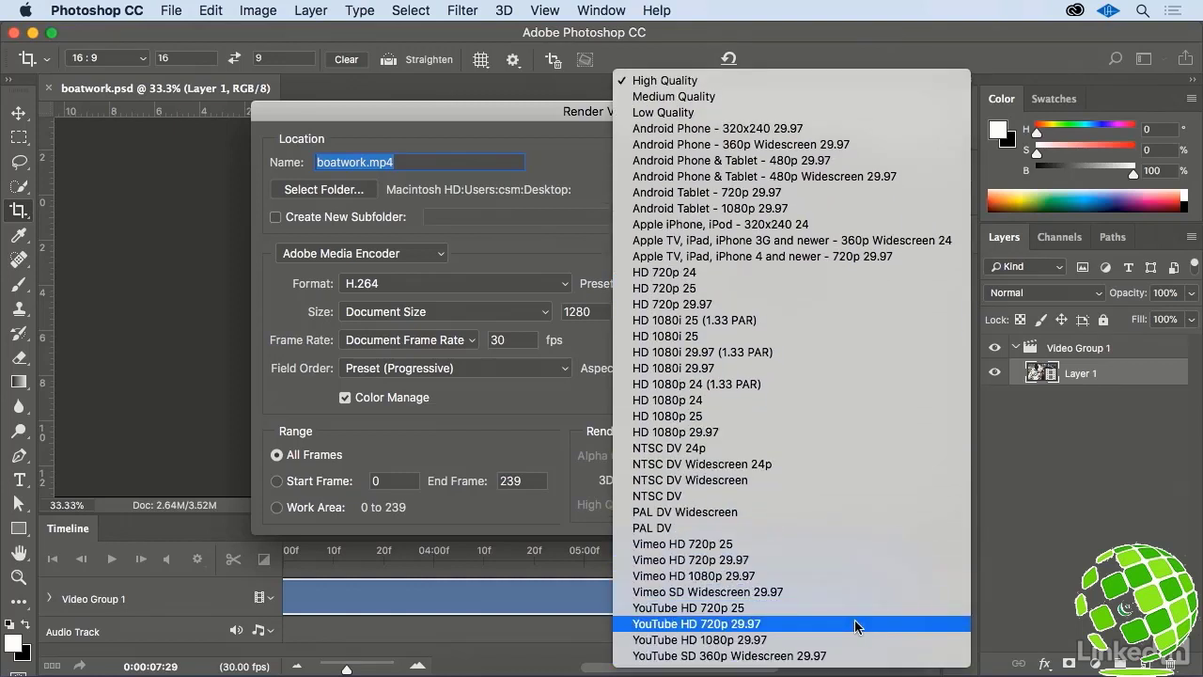
click(561, 262)
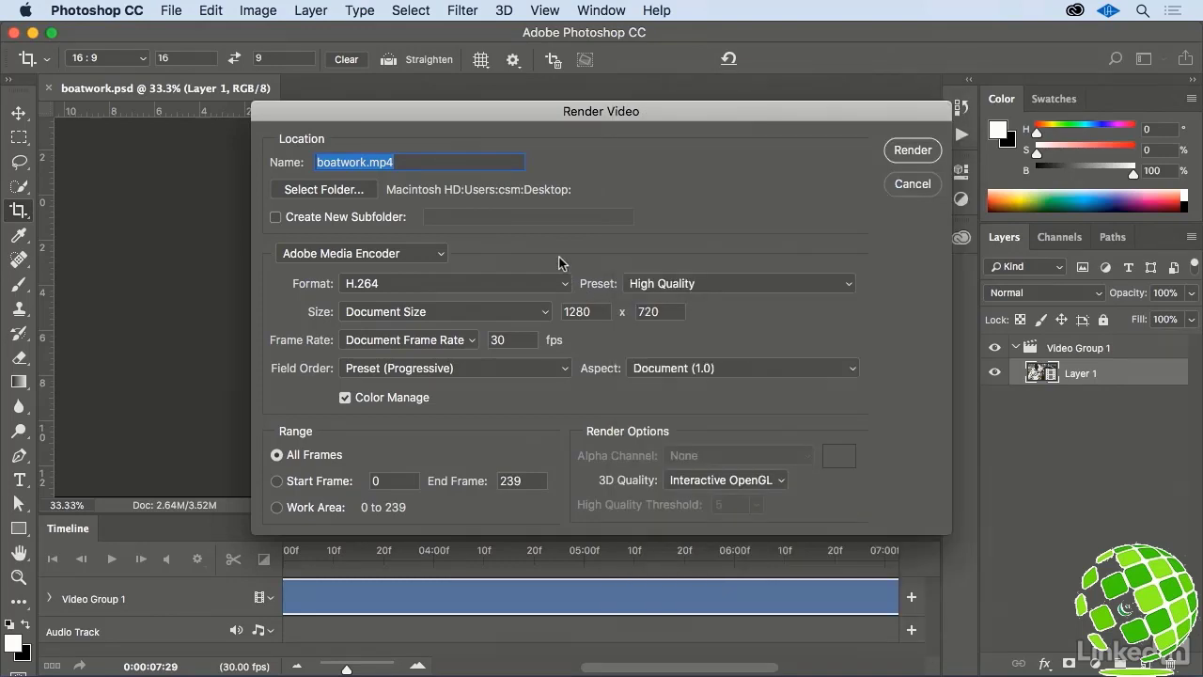
click(913, 151)
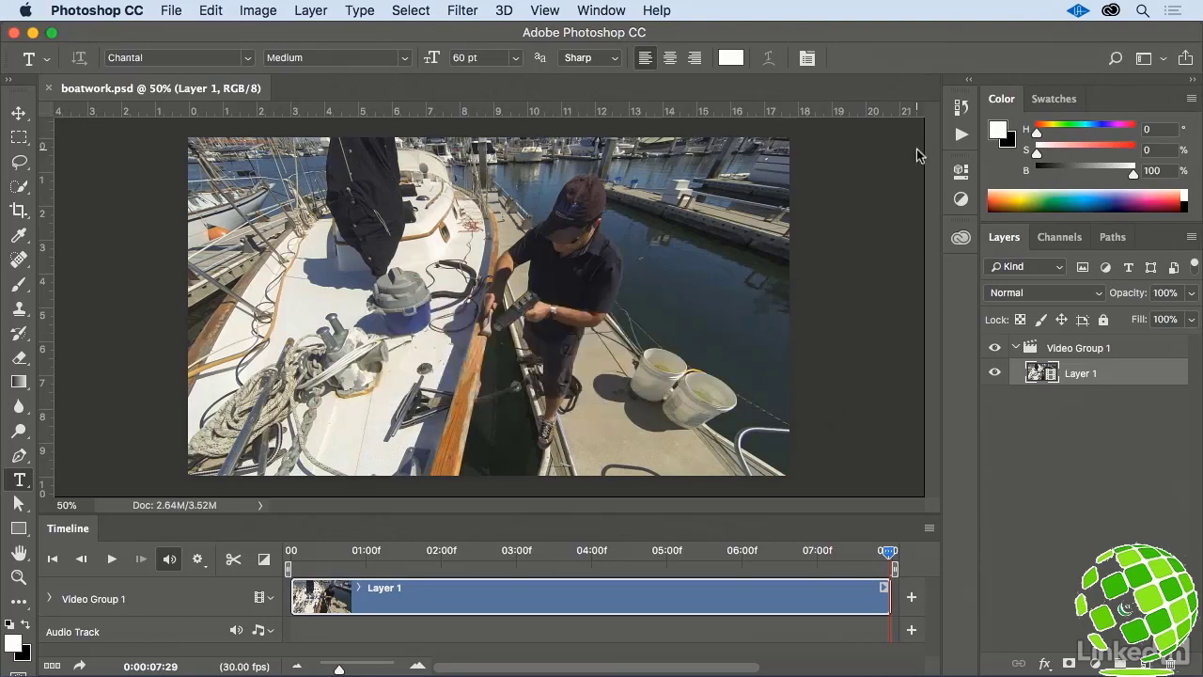
- Minimize the Photoshop window and open the rendered boatwork.mp4 from the Desktop in QuickTime Player
click(31, 34)
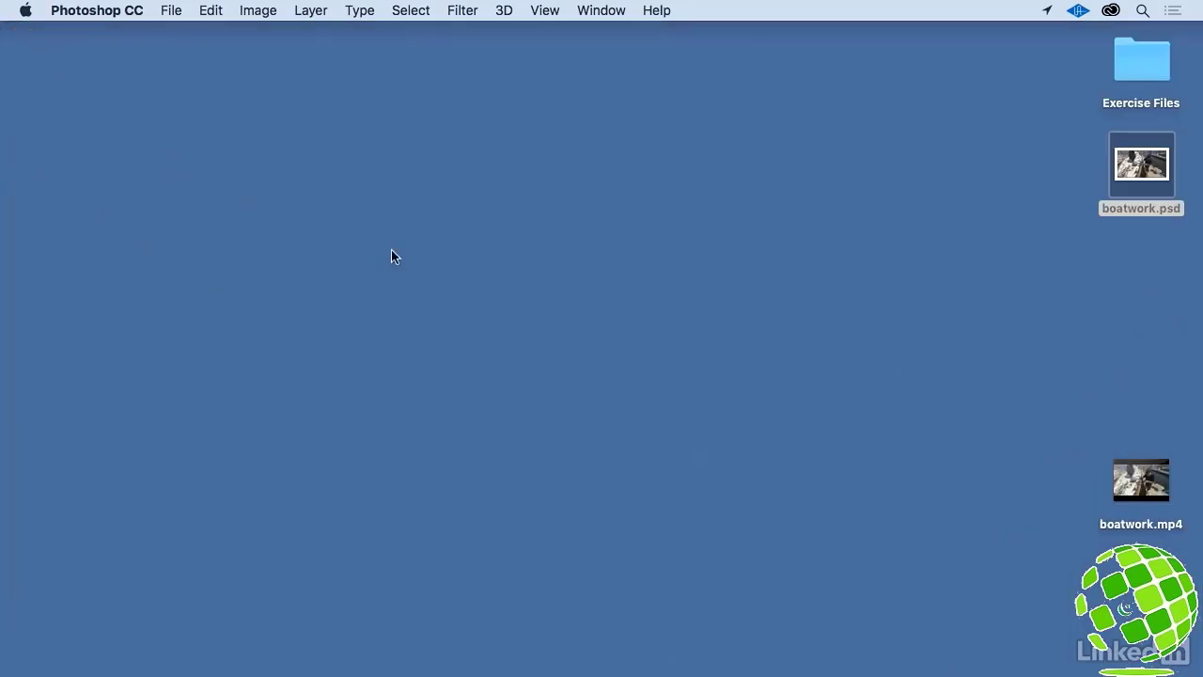
double_click(1126, 477)
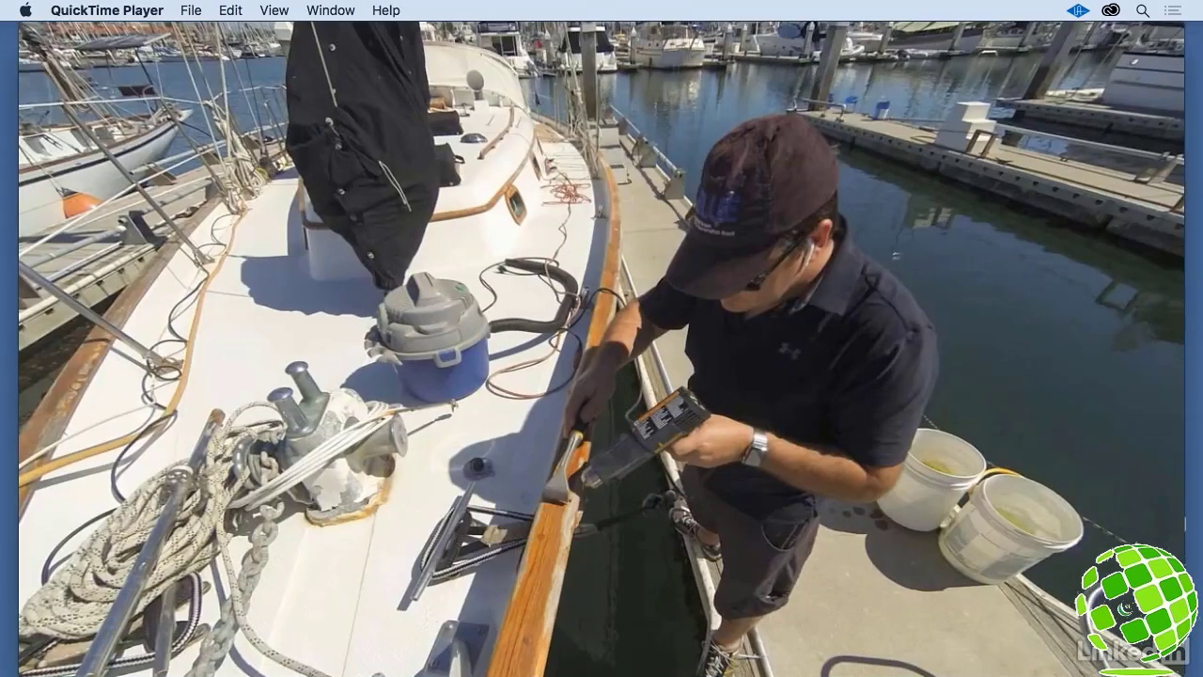